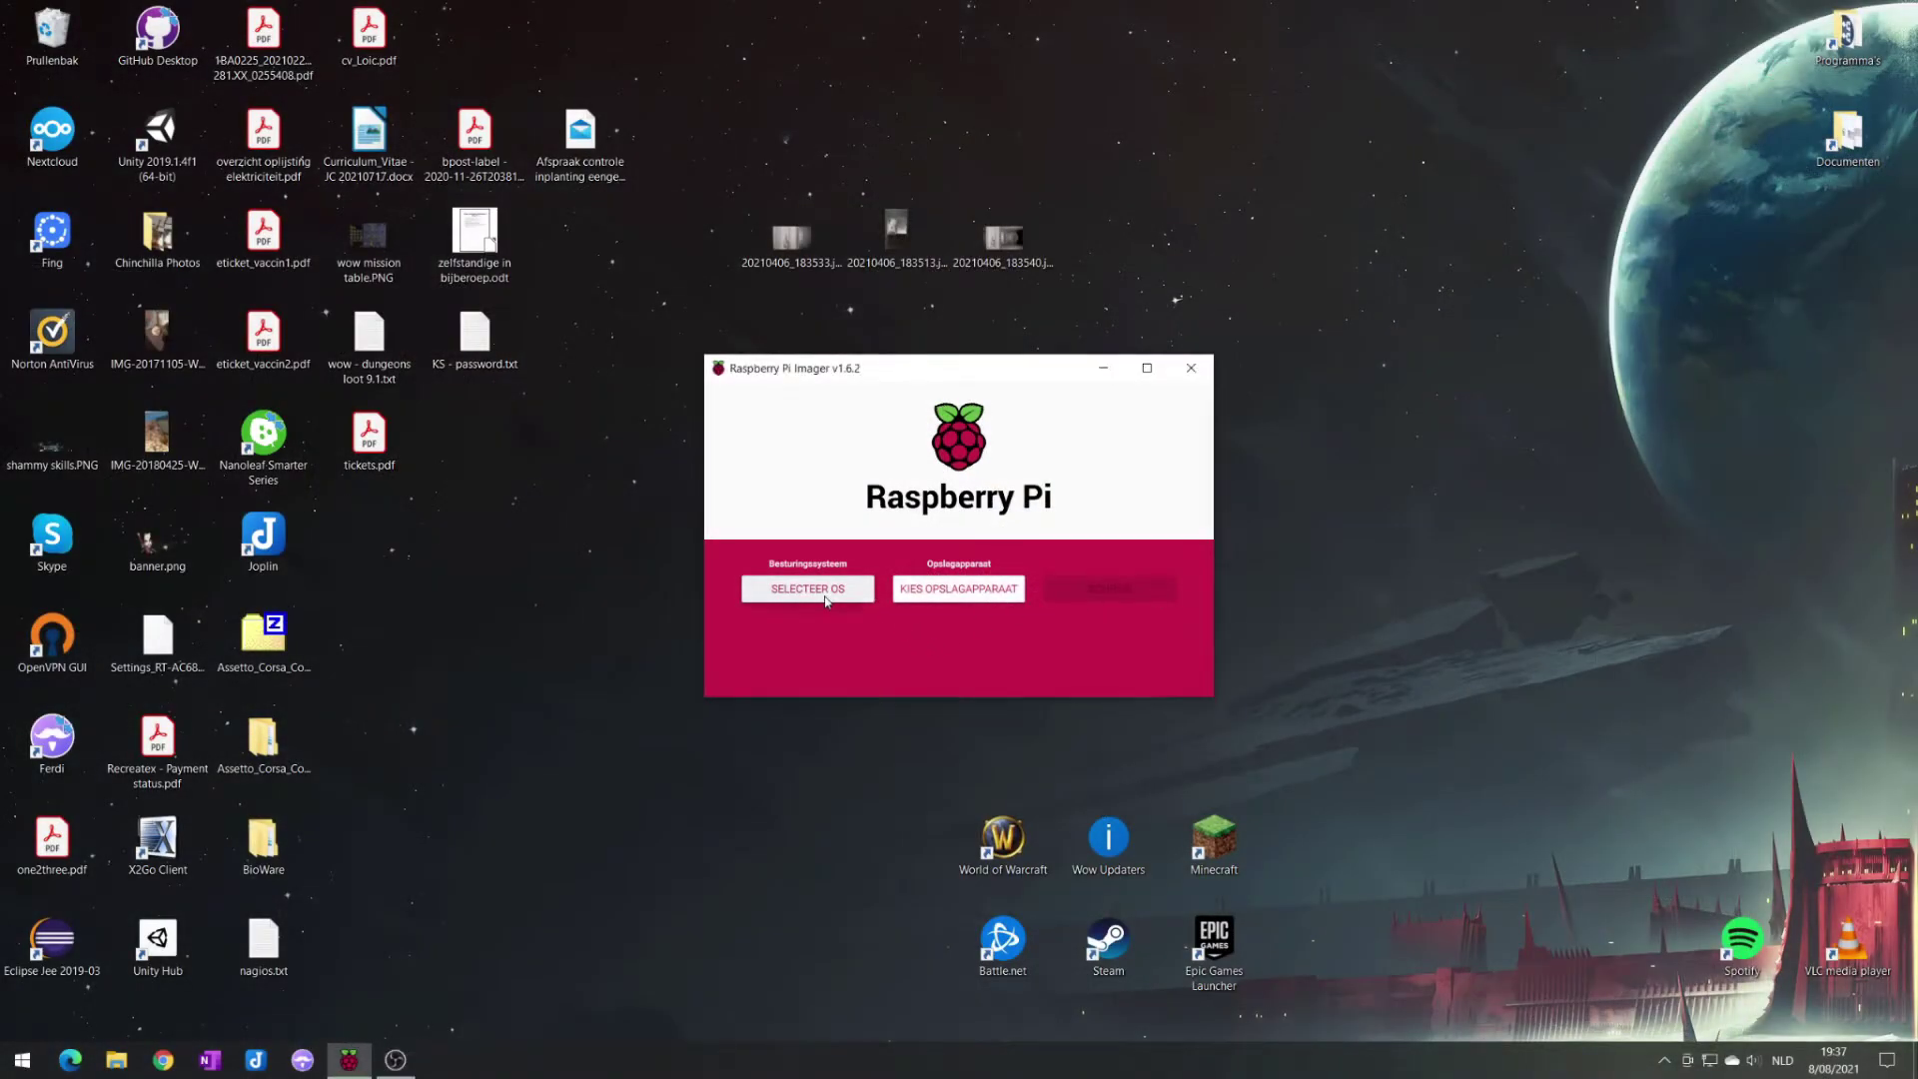
Write Raspberry Pi OS (32-bit) to the 15.9 GB Generic Mass-Storage USB Device
click(826, 601)
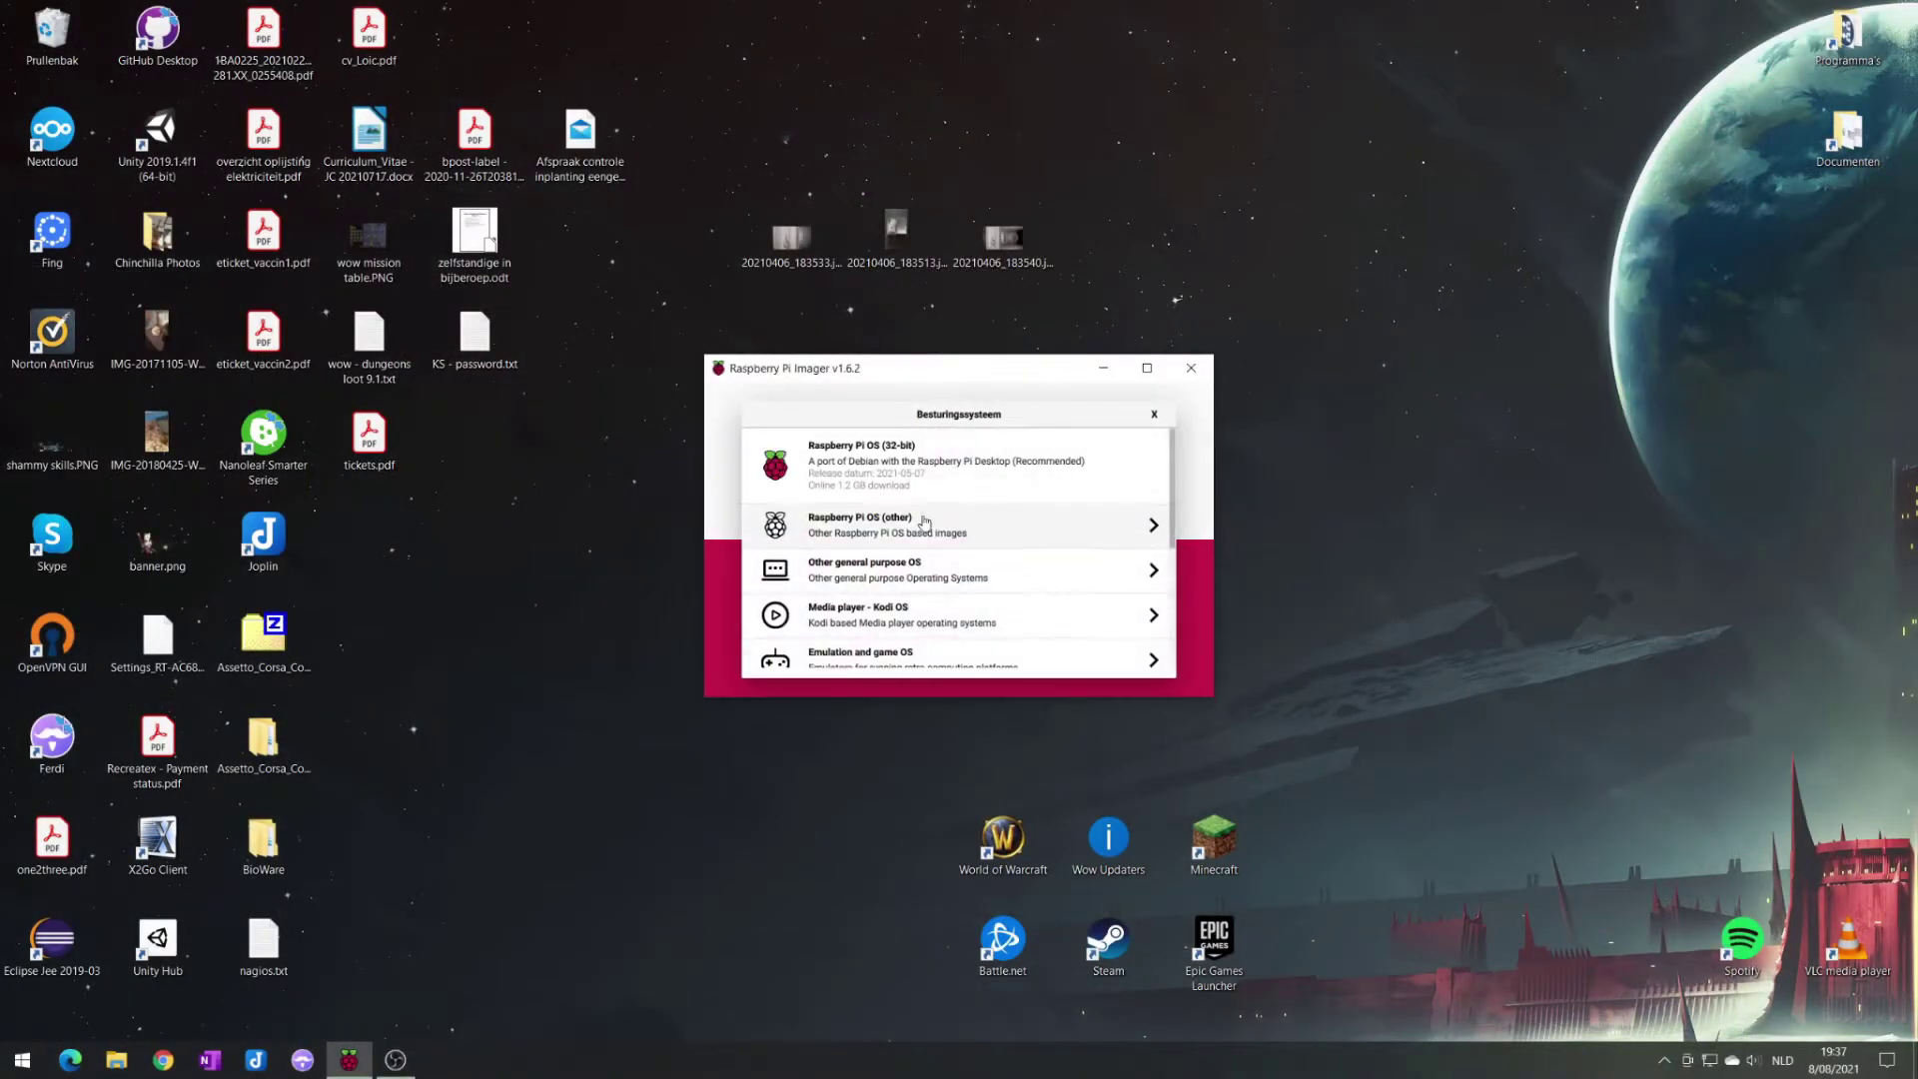
click(1008, 474)
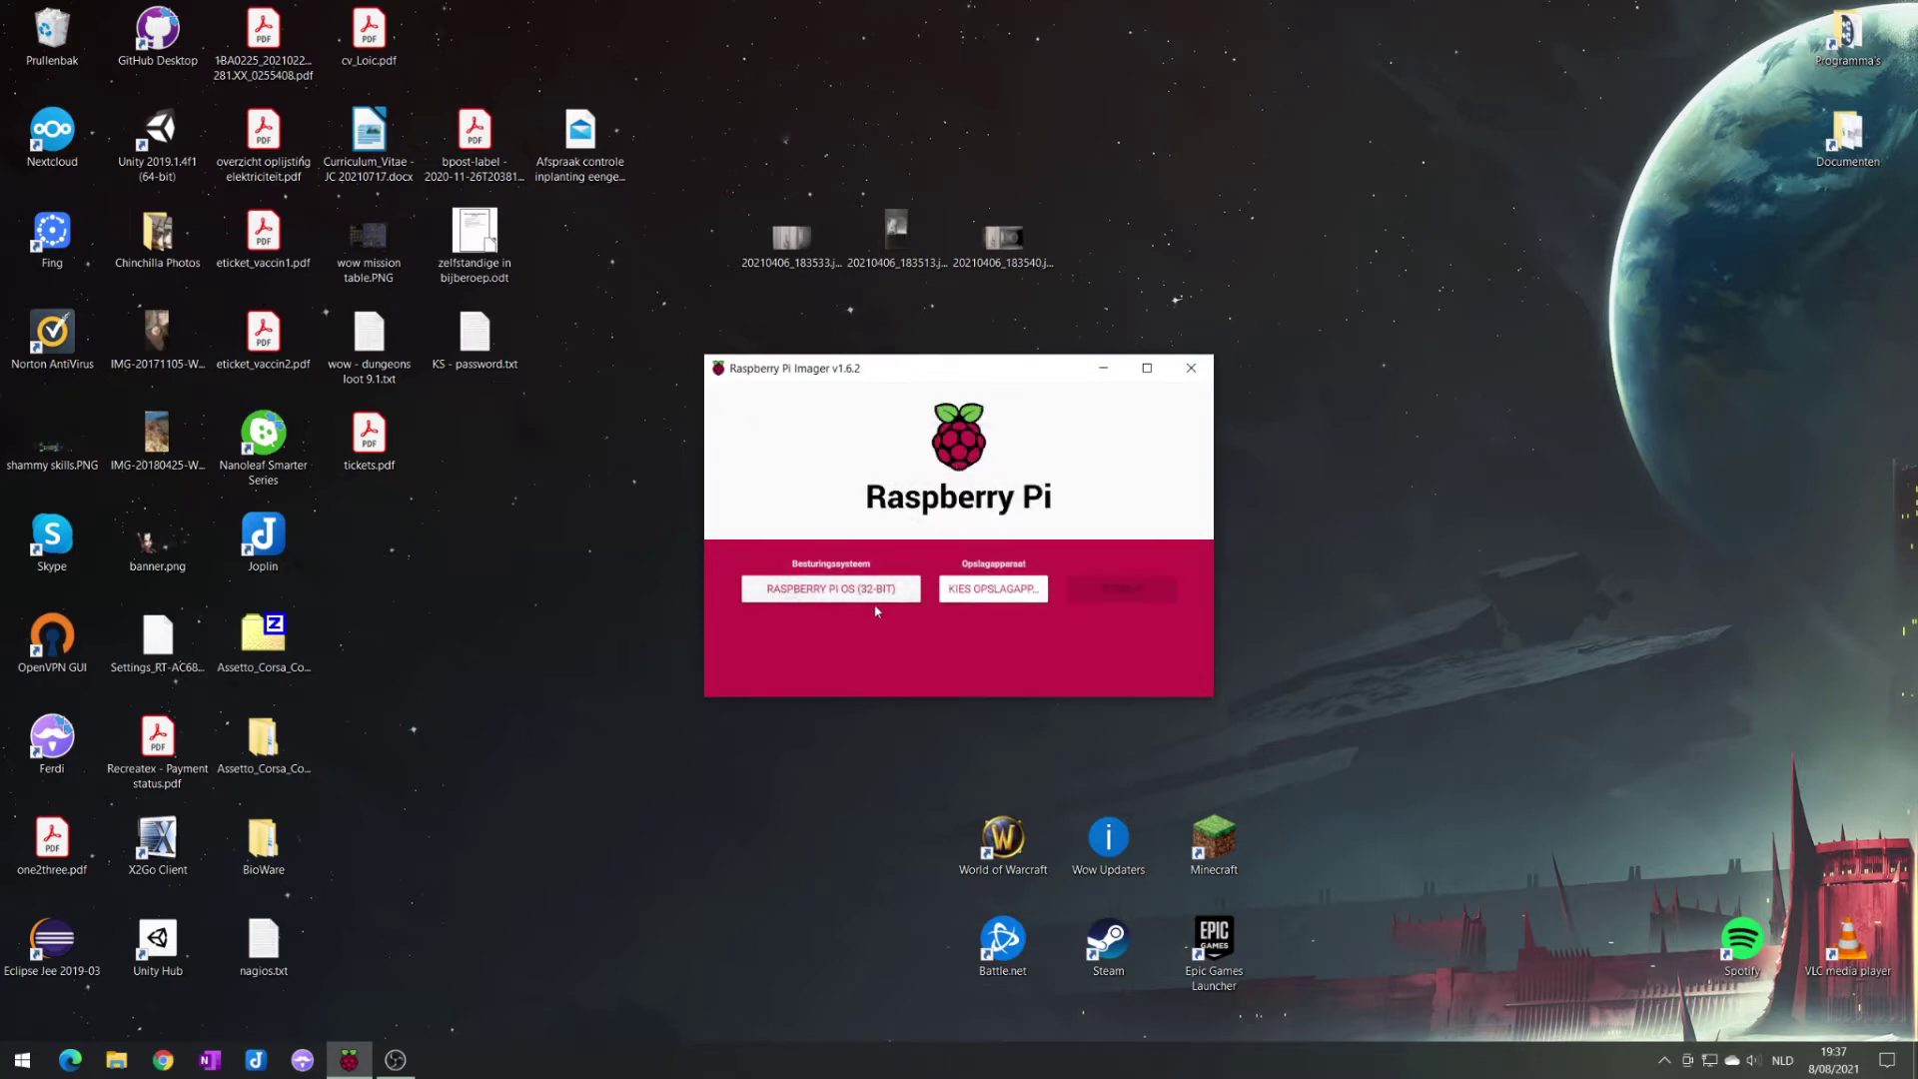
click(1012, 597)
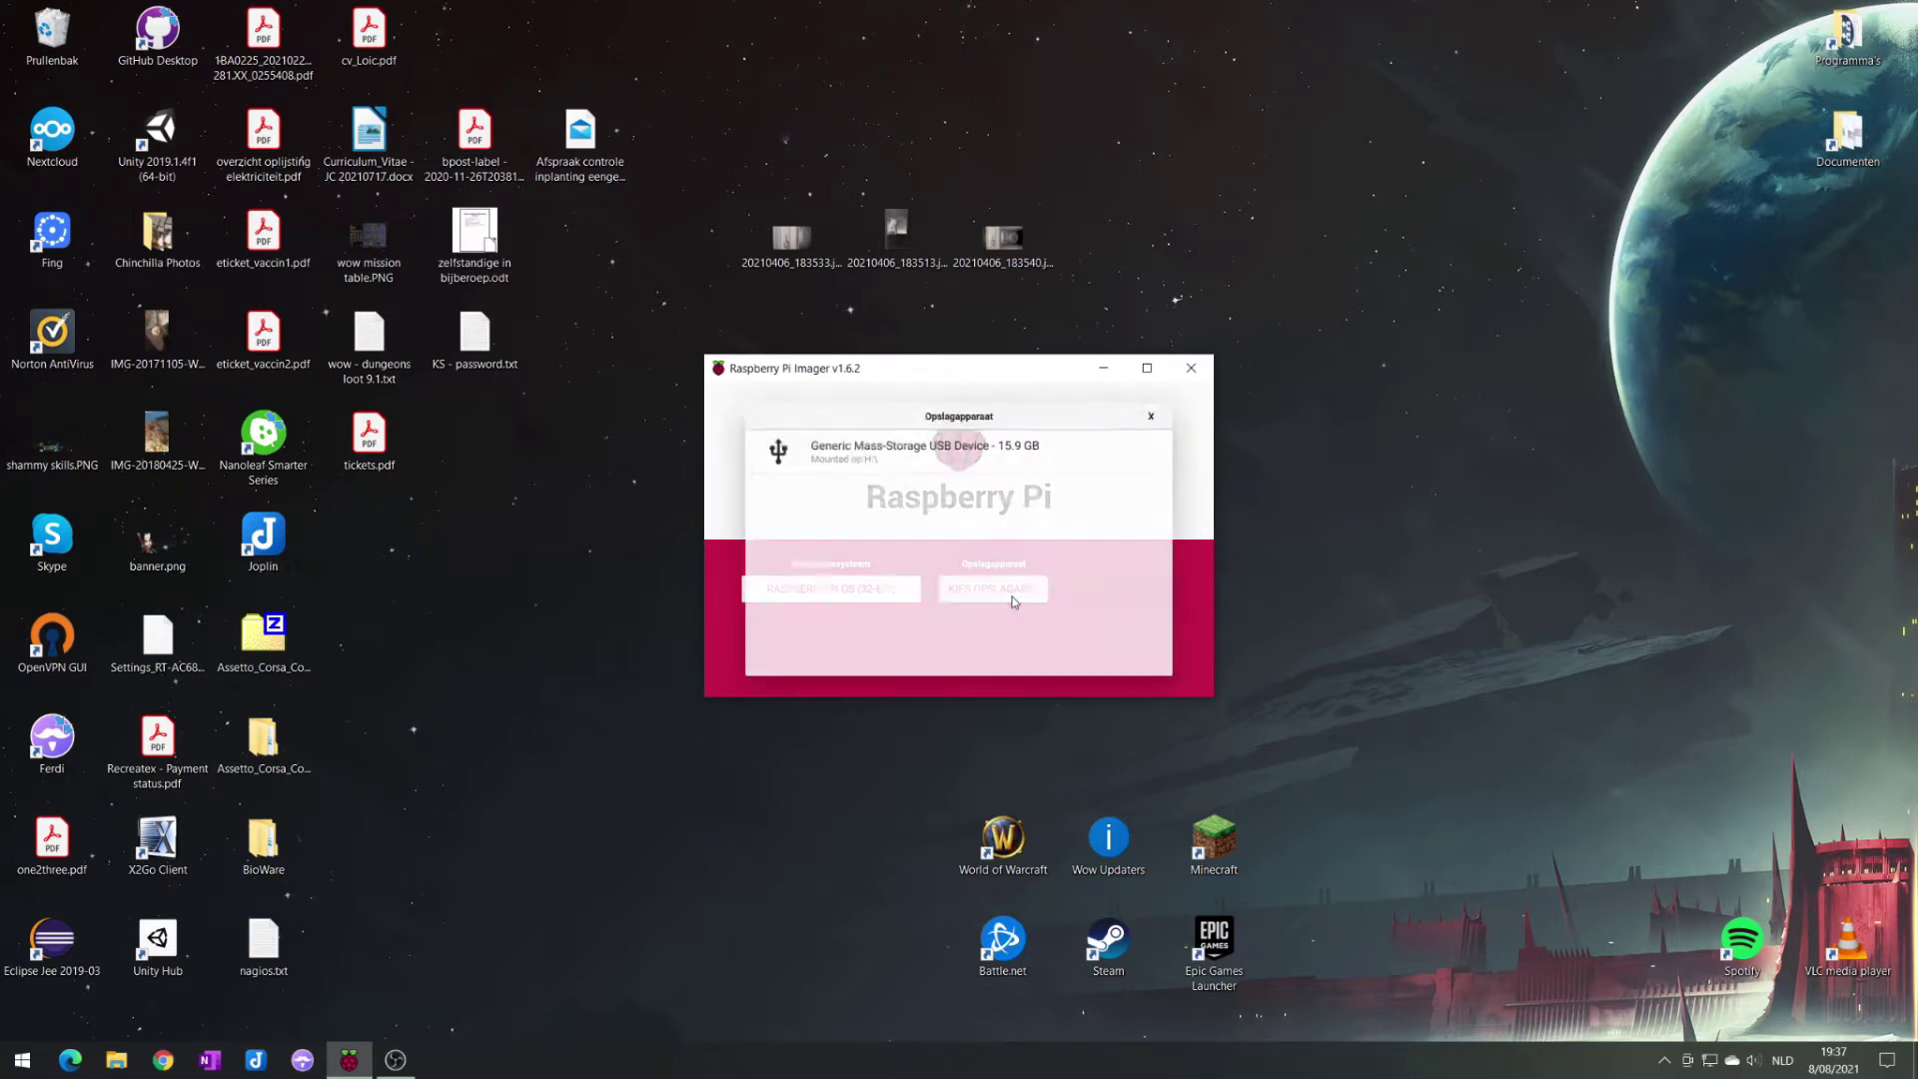
click(931, 454)
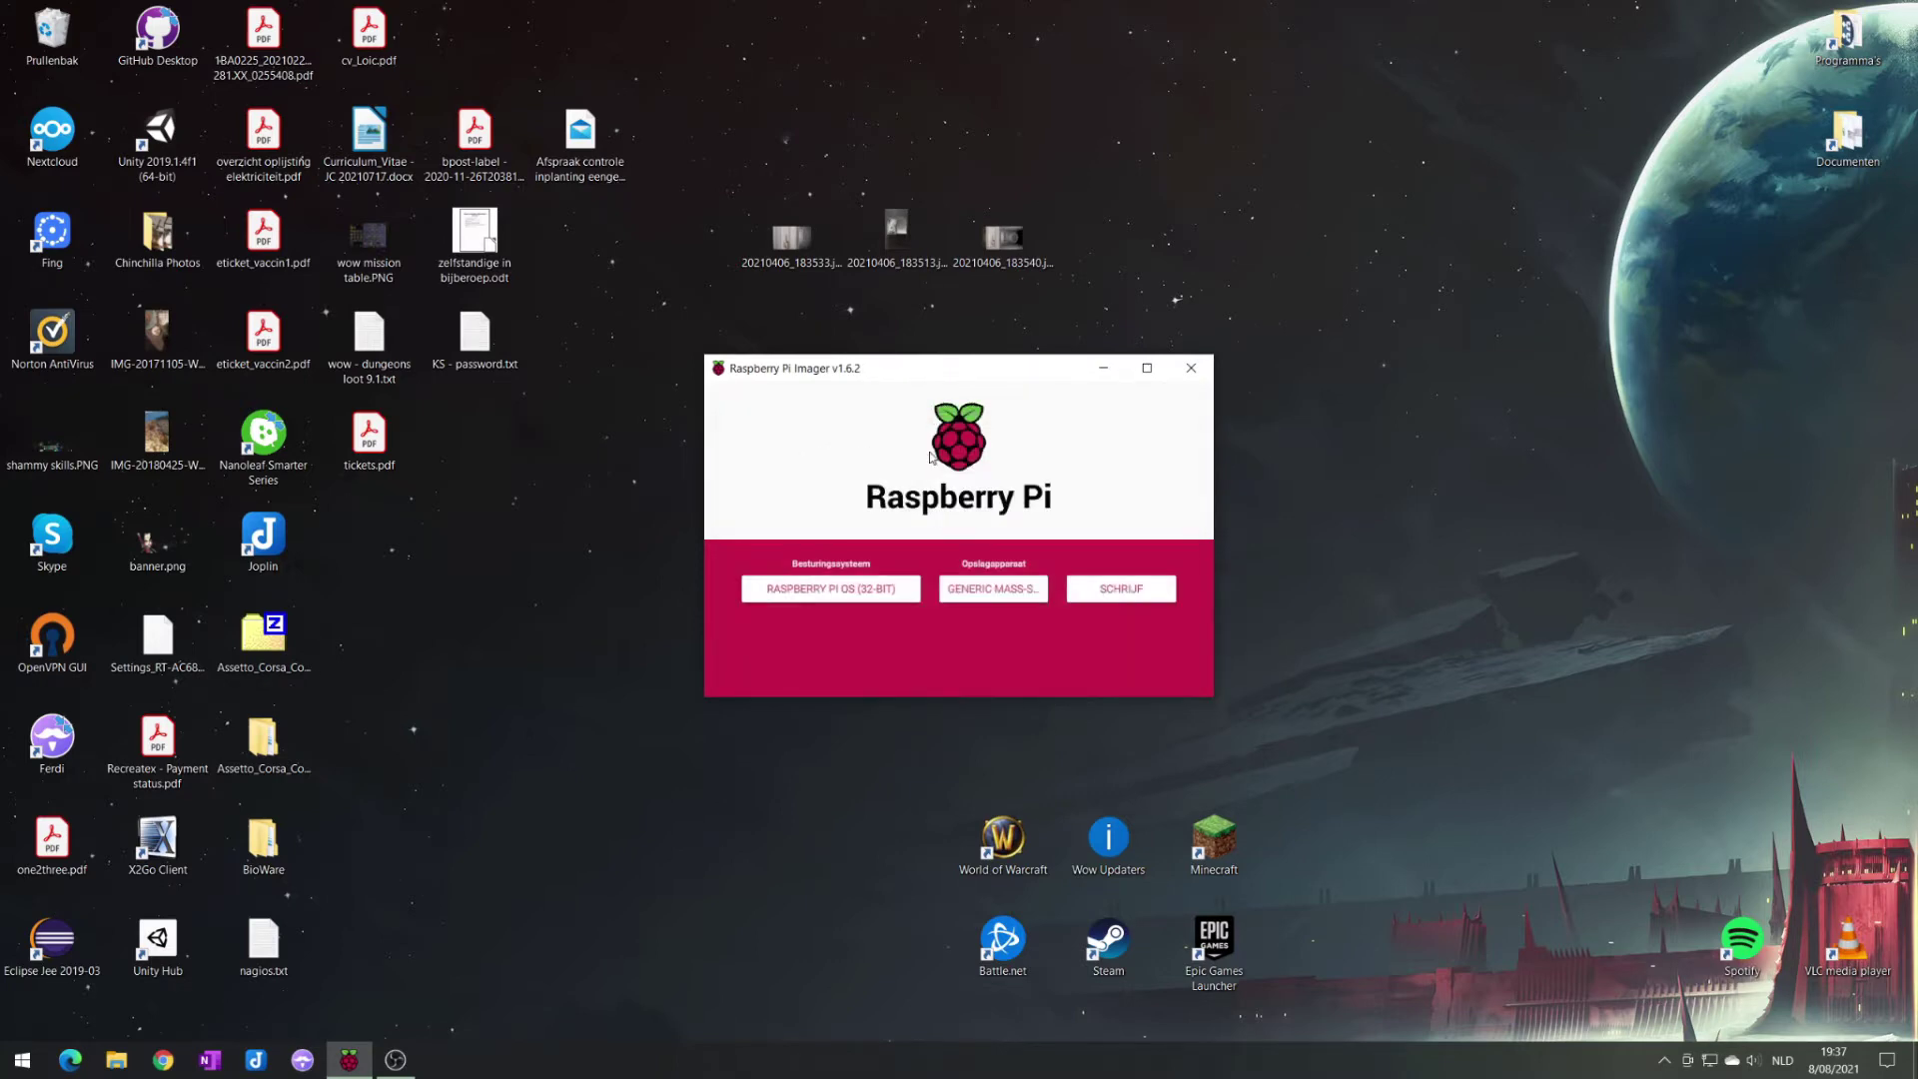
click(1123, 592)
click(974, 598)
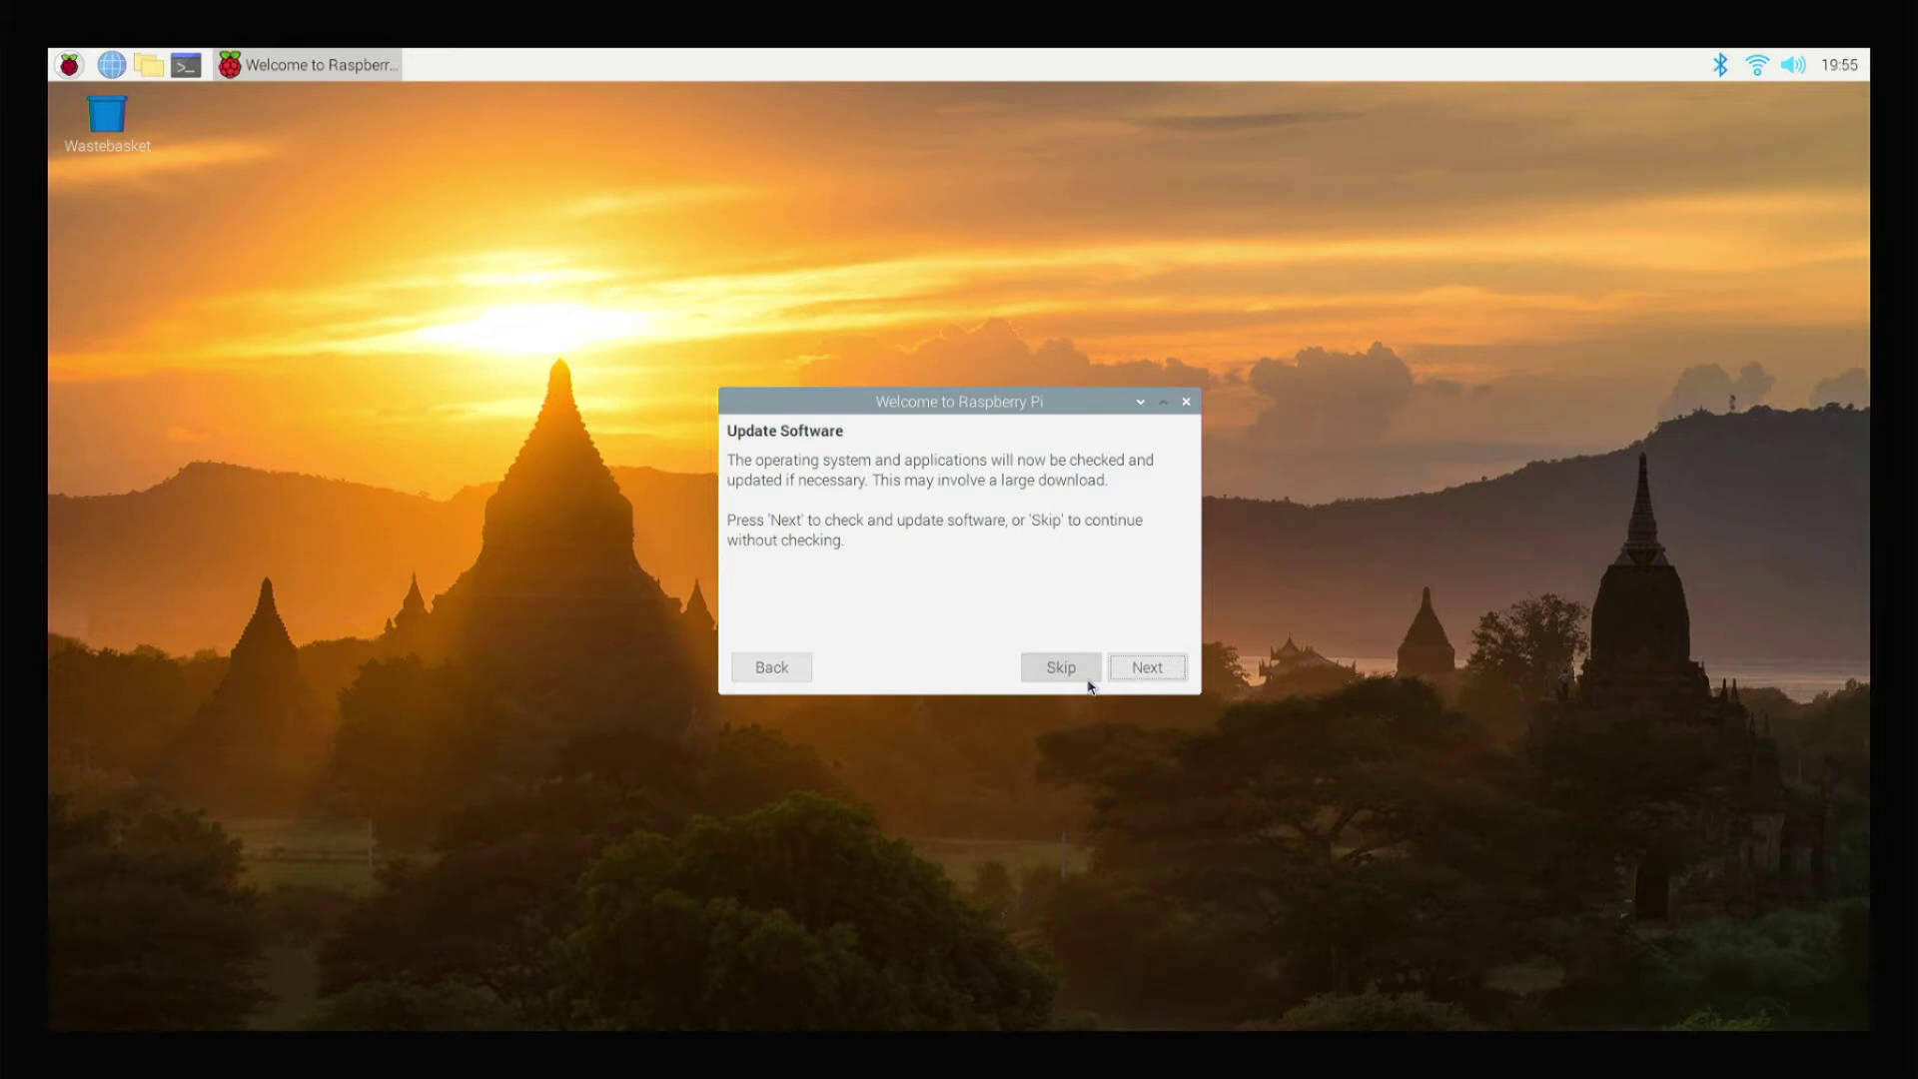
Skip the software update and finish the welcome wizard, postponing the restart
click(1088, 679)
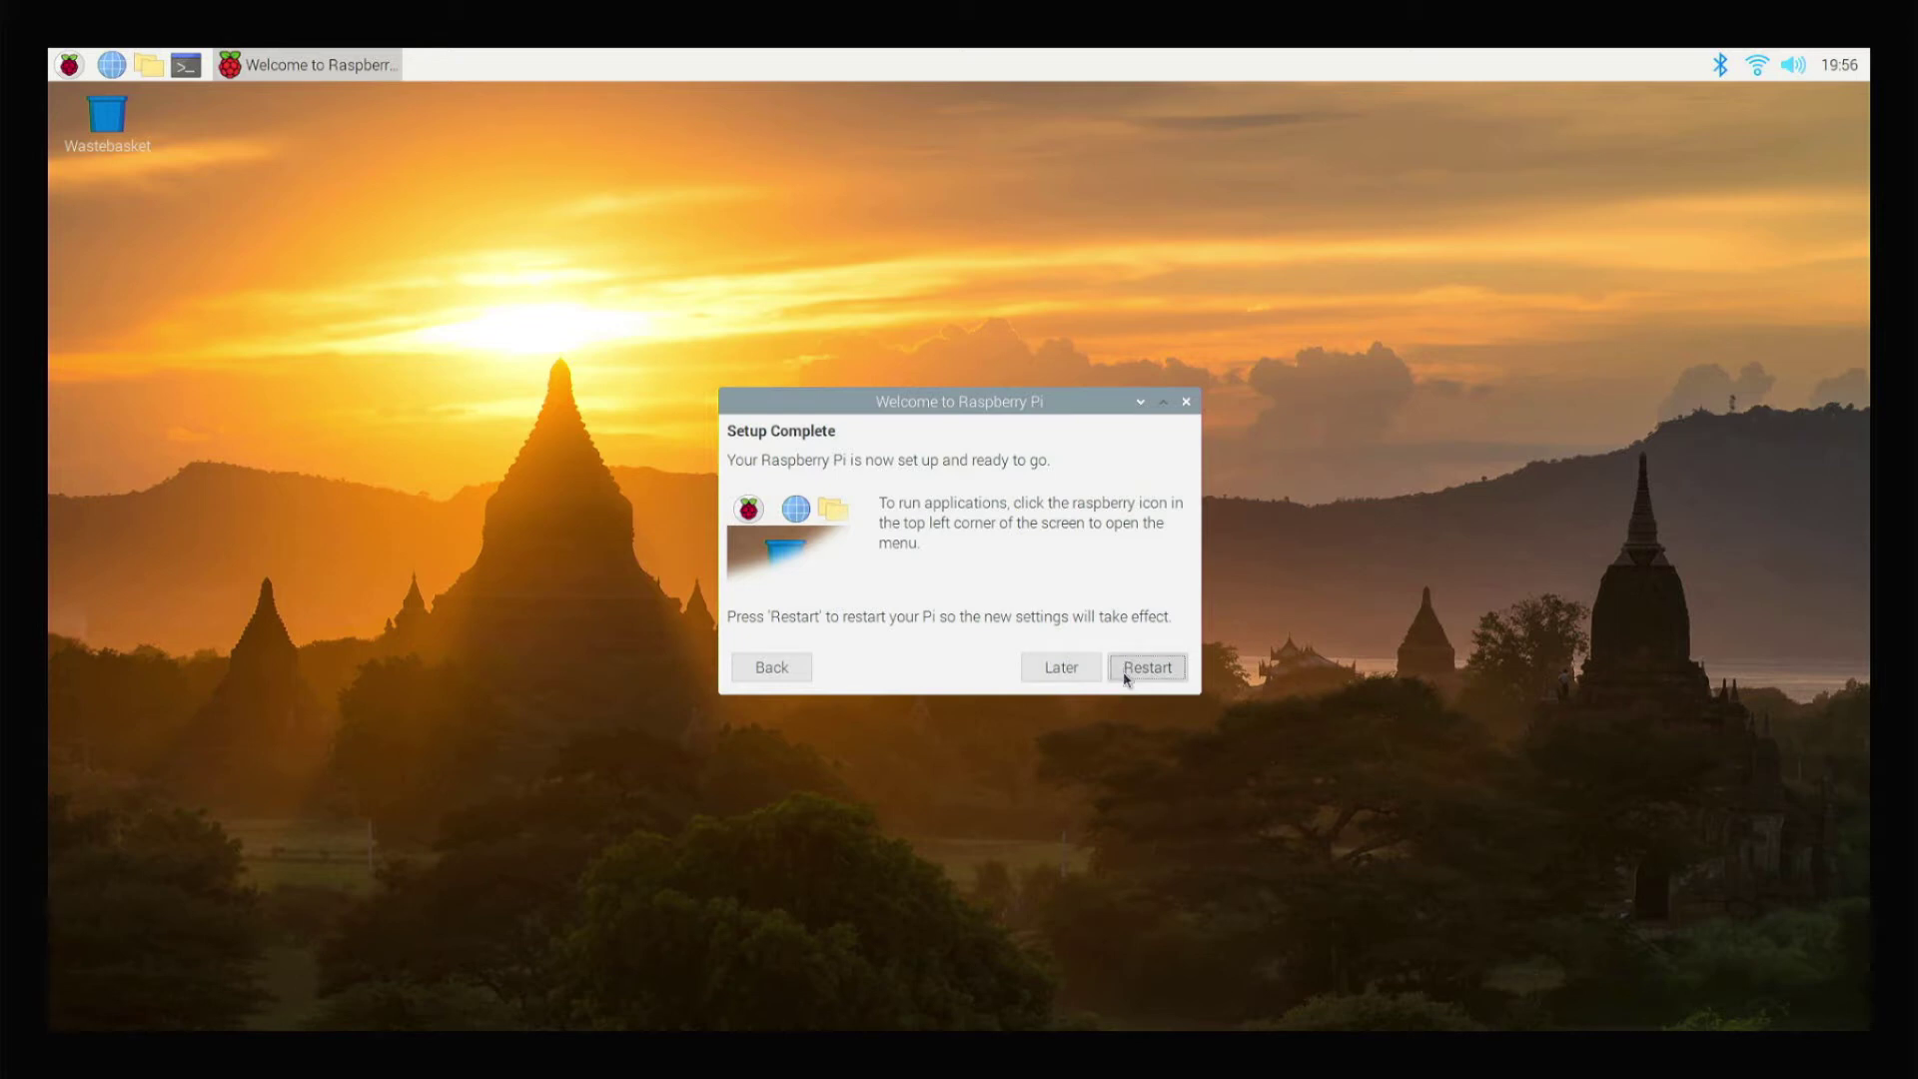
click(1056, 670)
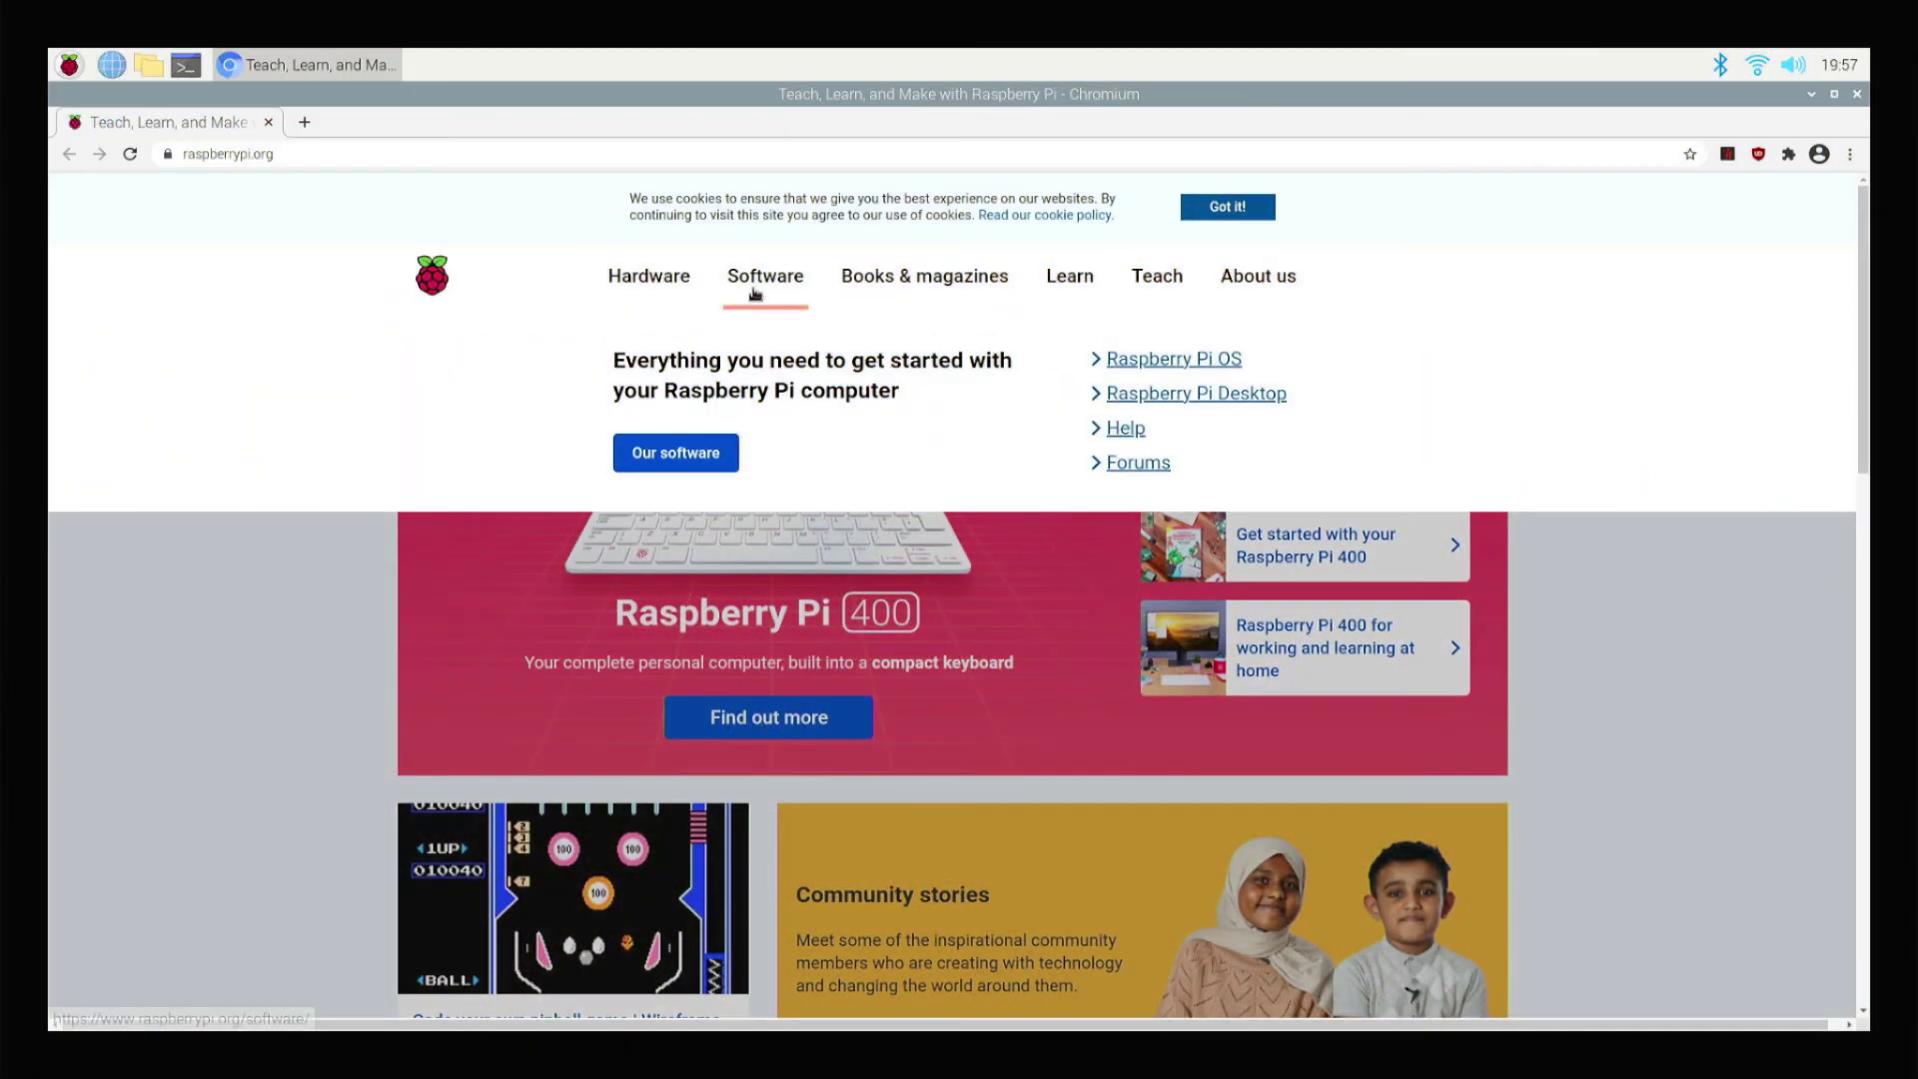
Find the Raspberry Pi OS page in the website's software section and copy the command "sudo apt install rpi-imager"
click(753, 295)
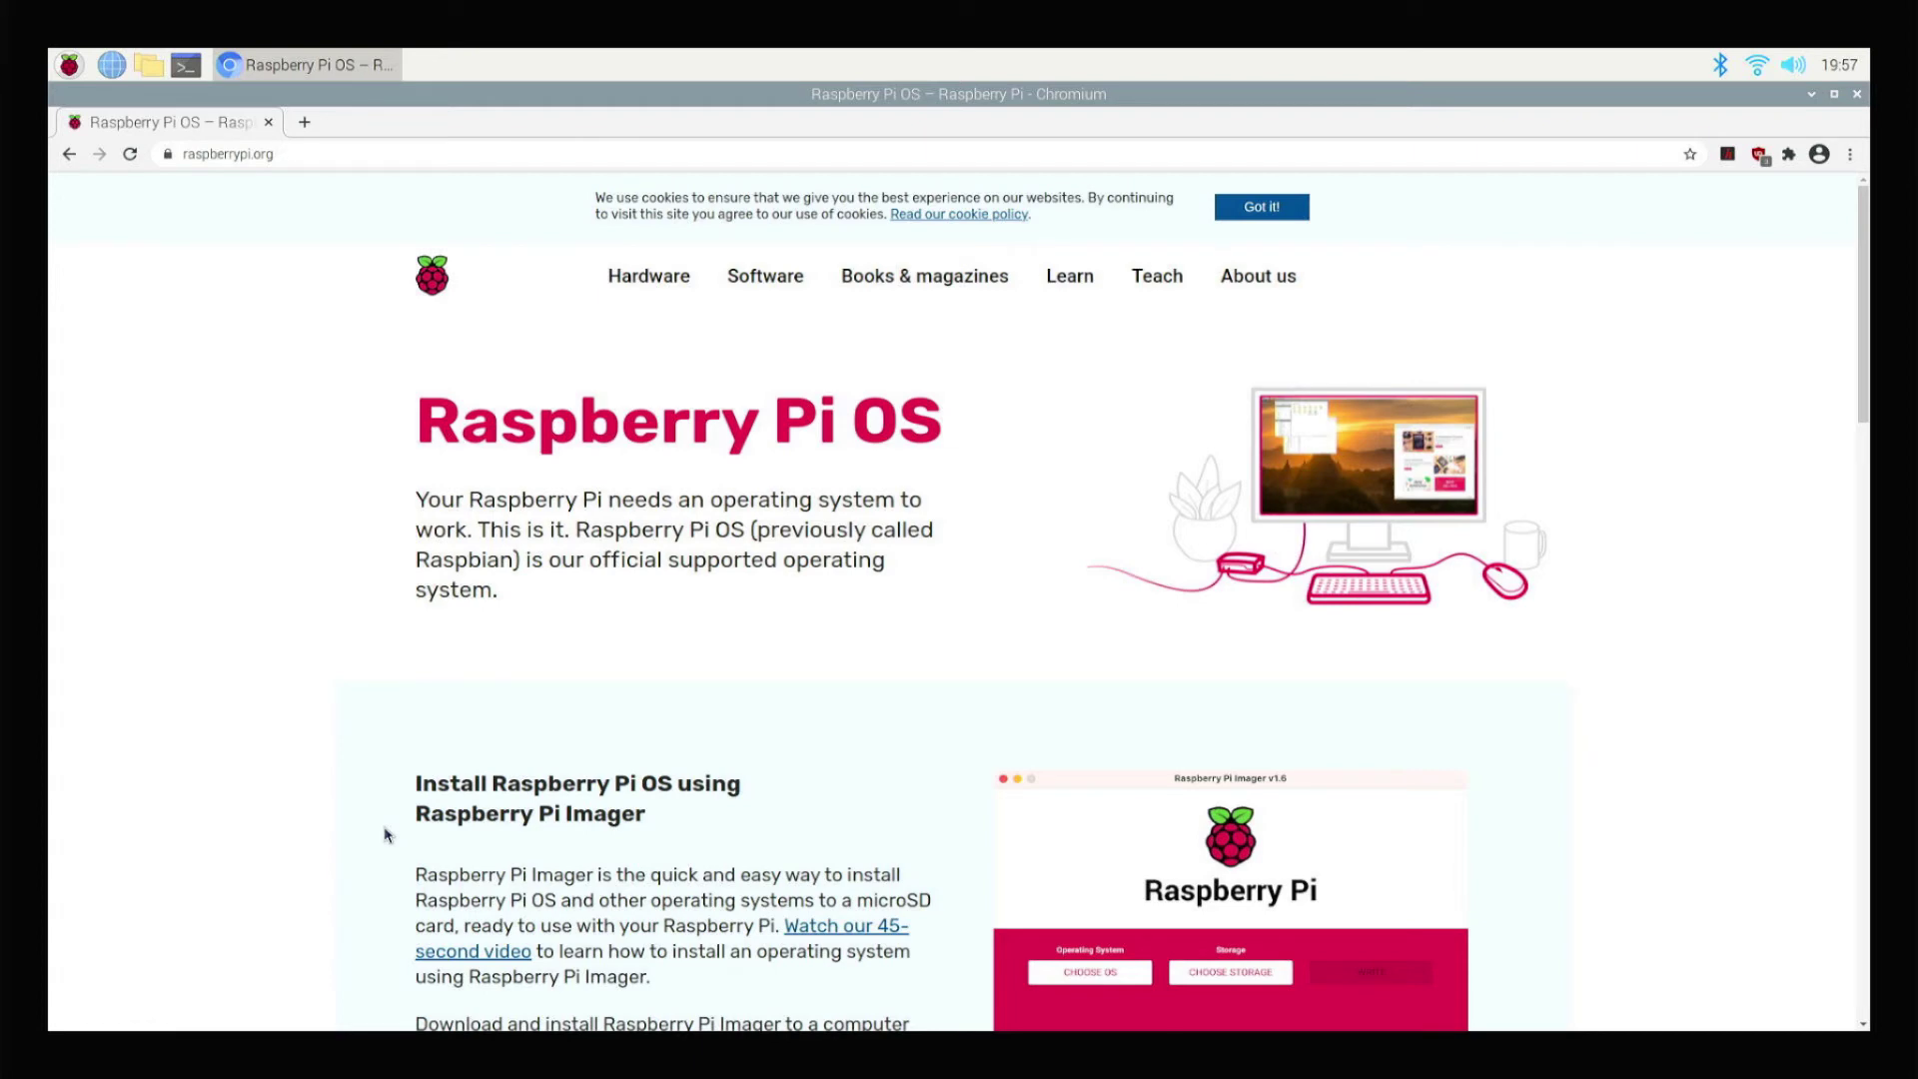
scroll(385, 835, down, 5)
scroll(384, 834, up, 3)
scroll(384, 835, down, 10)
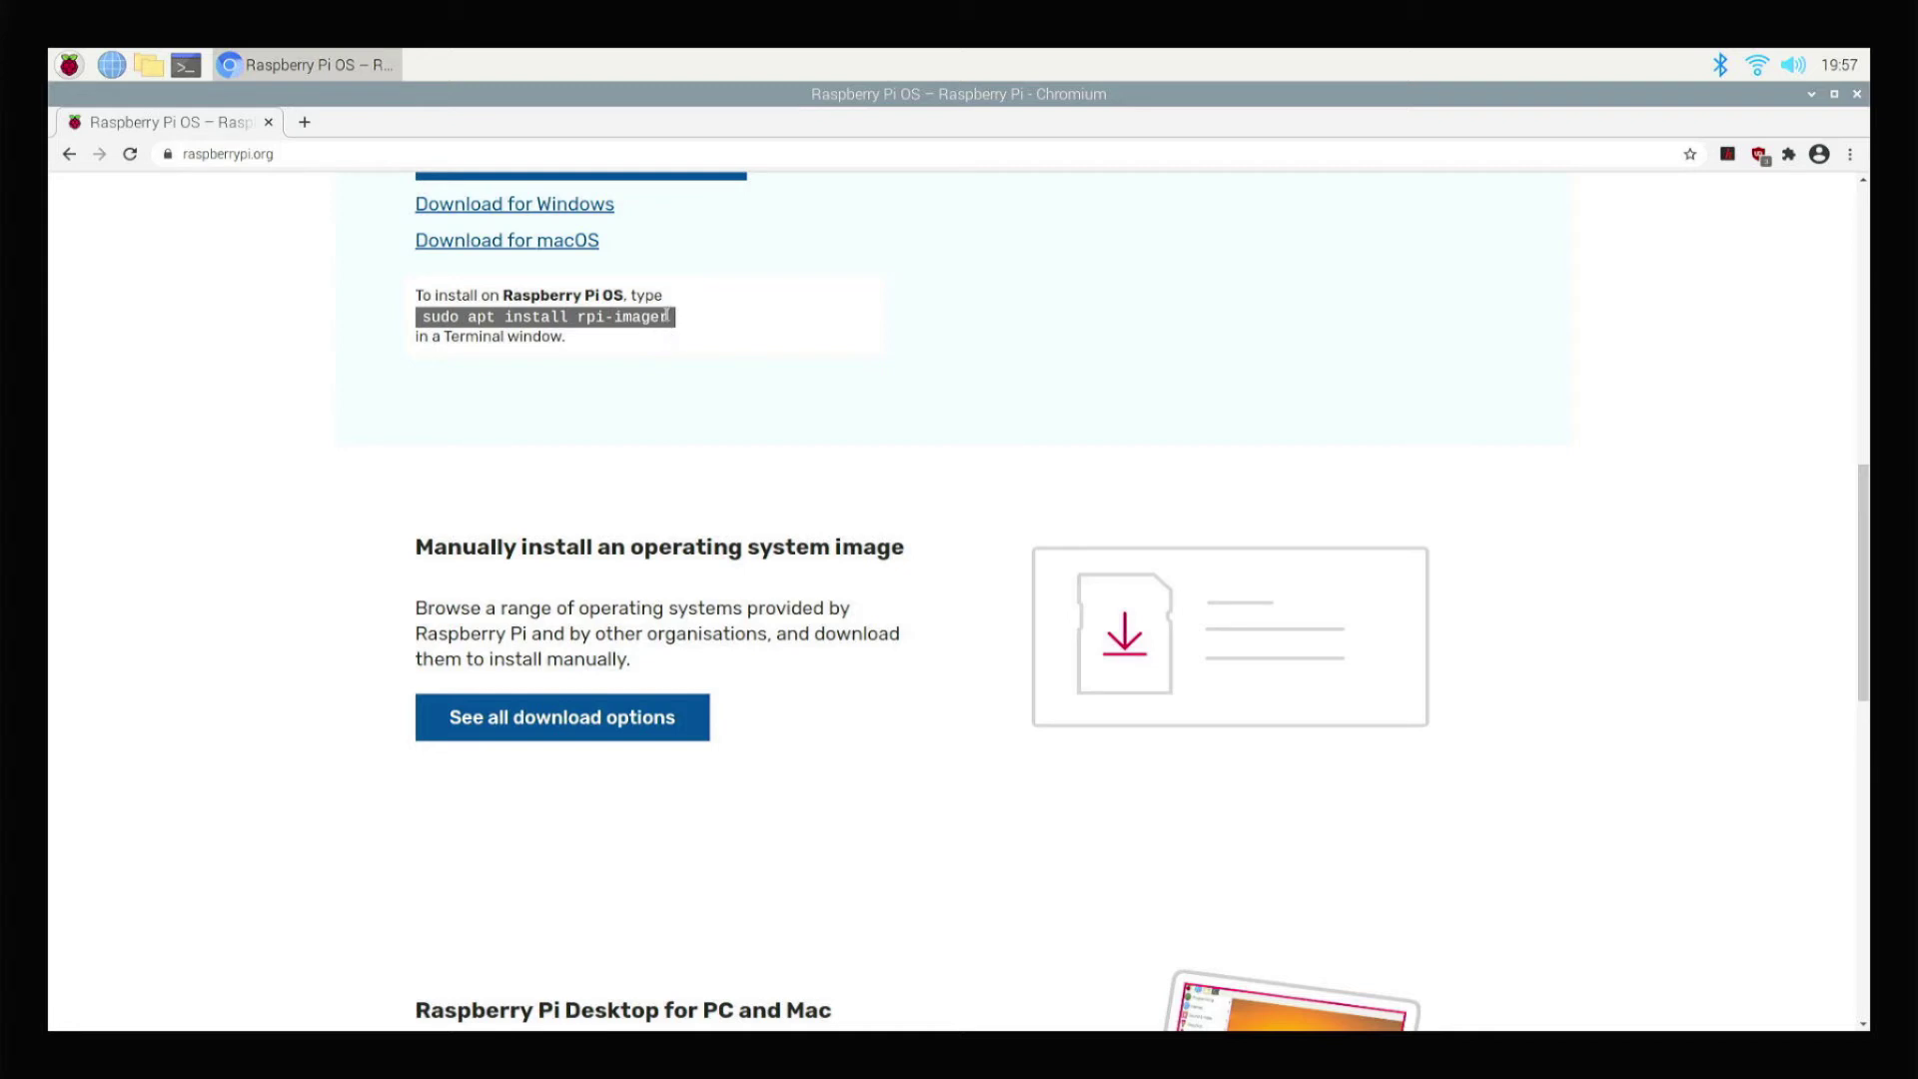
drag(667, 316, 425, 321)
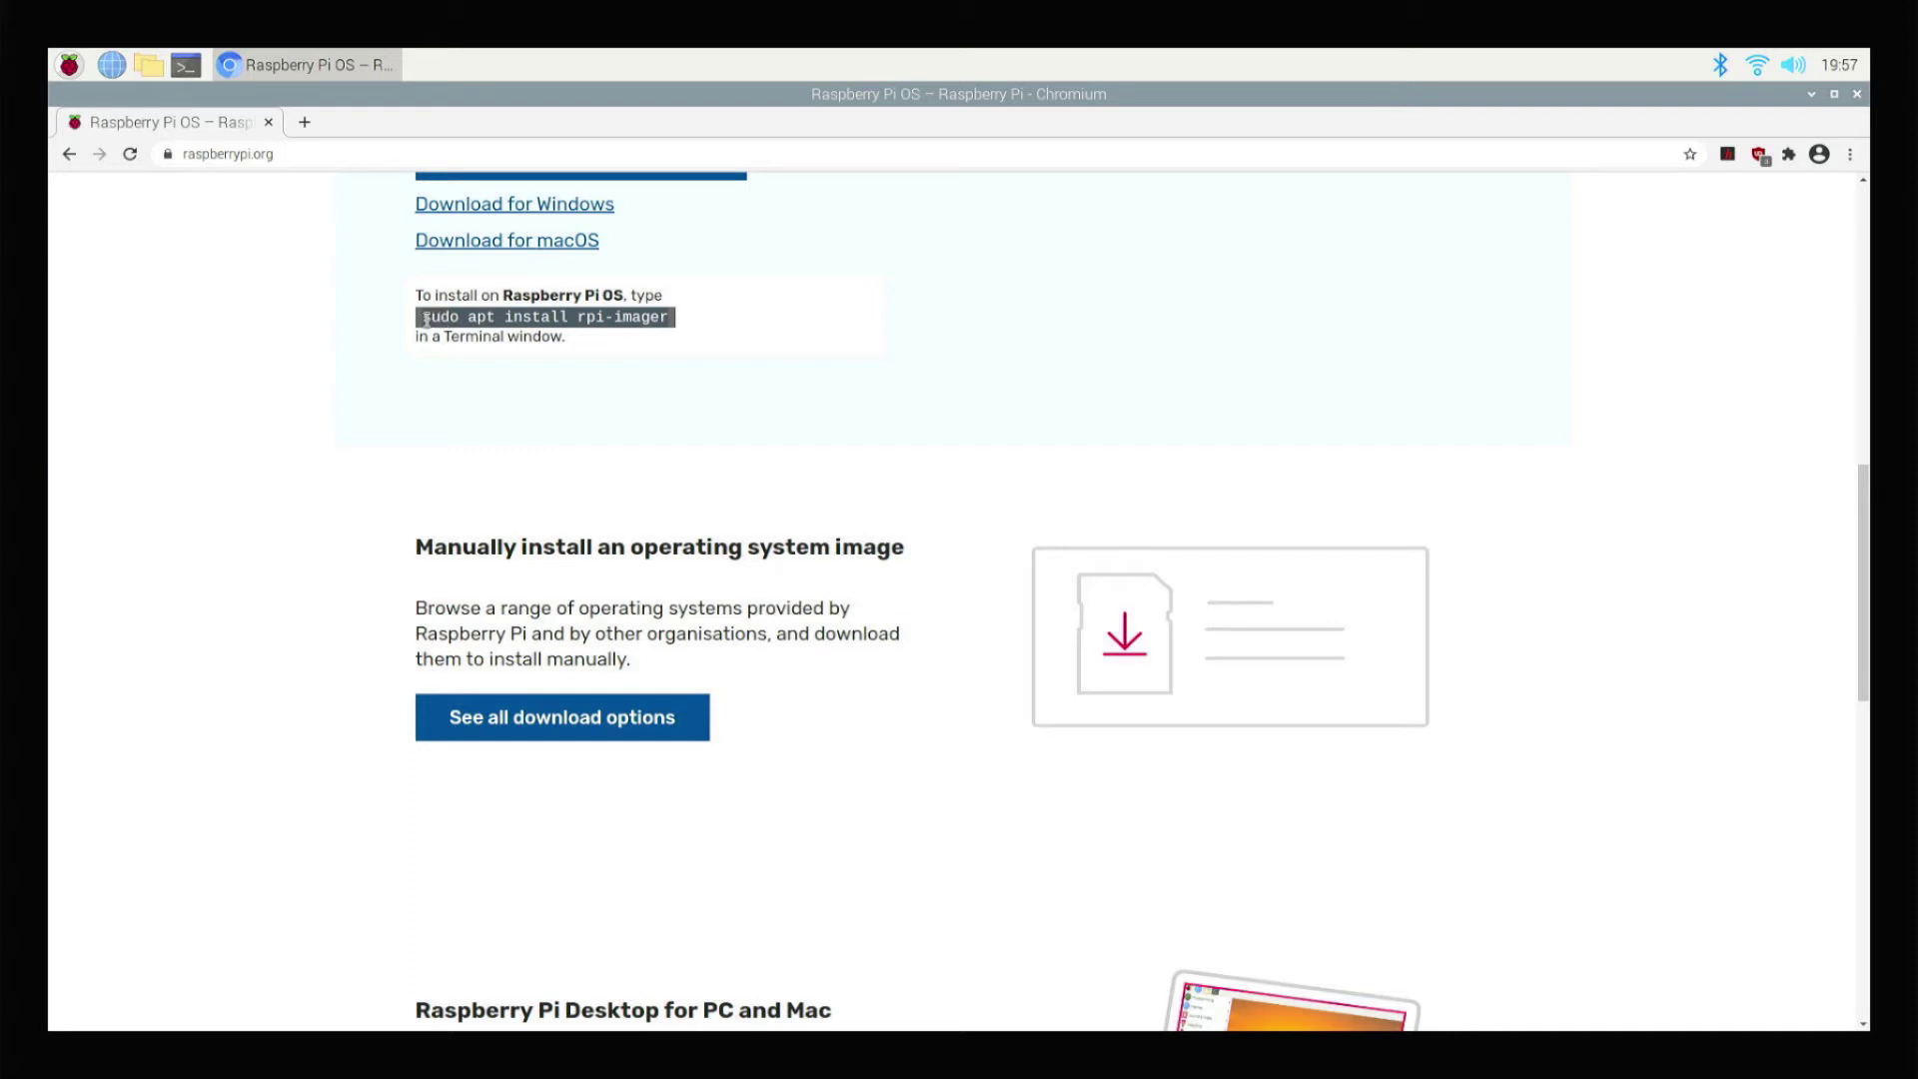
right_click(425, 320)
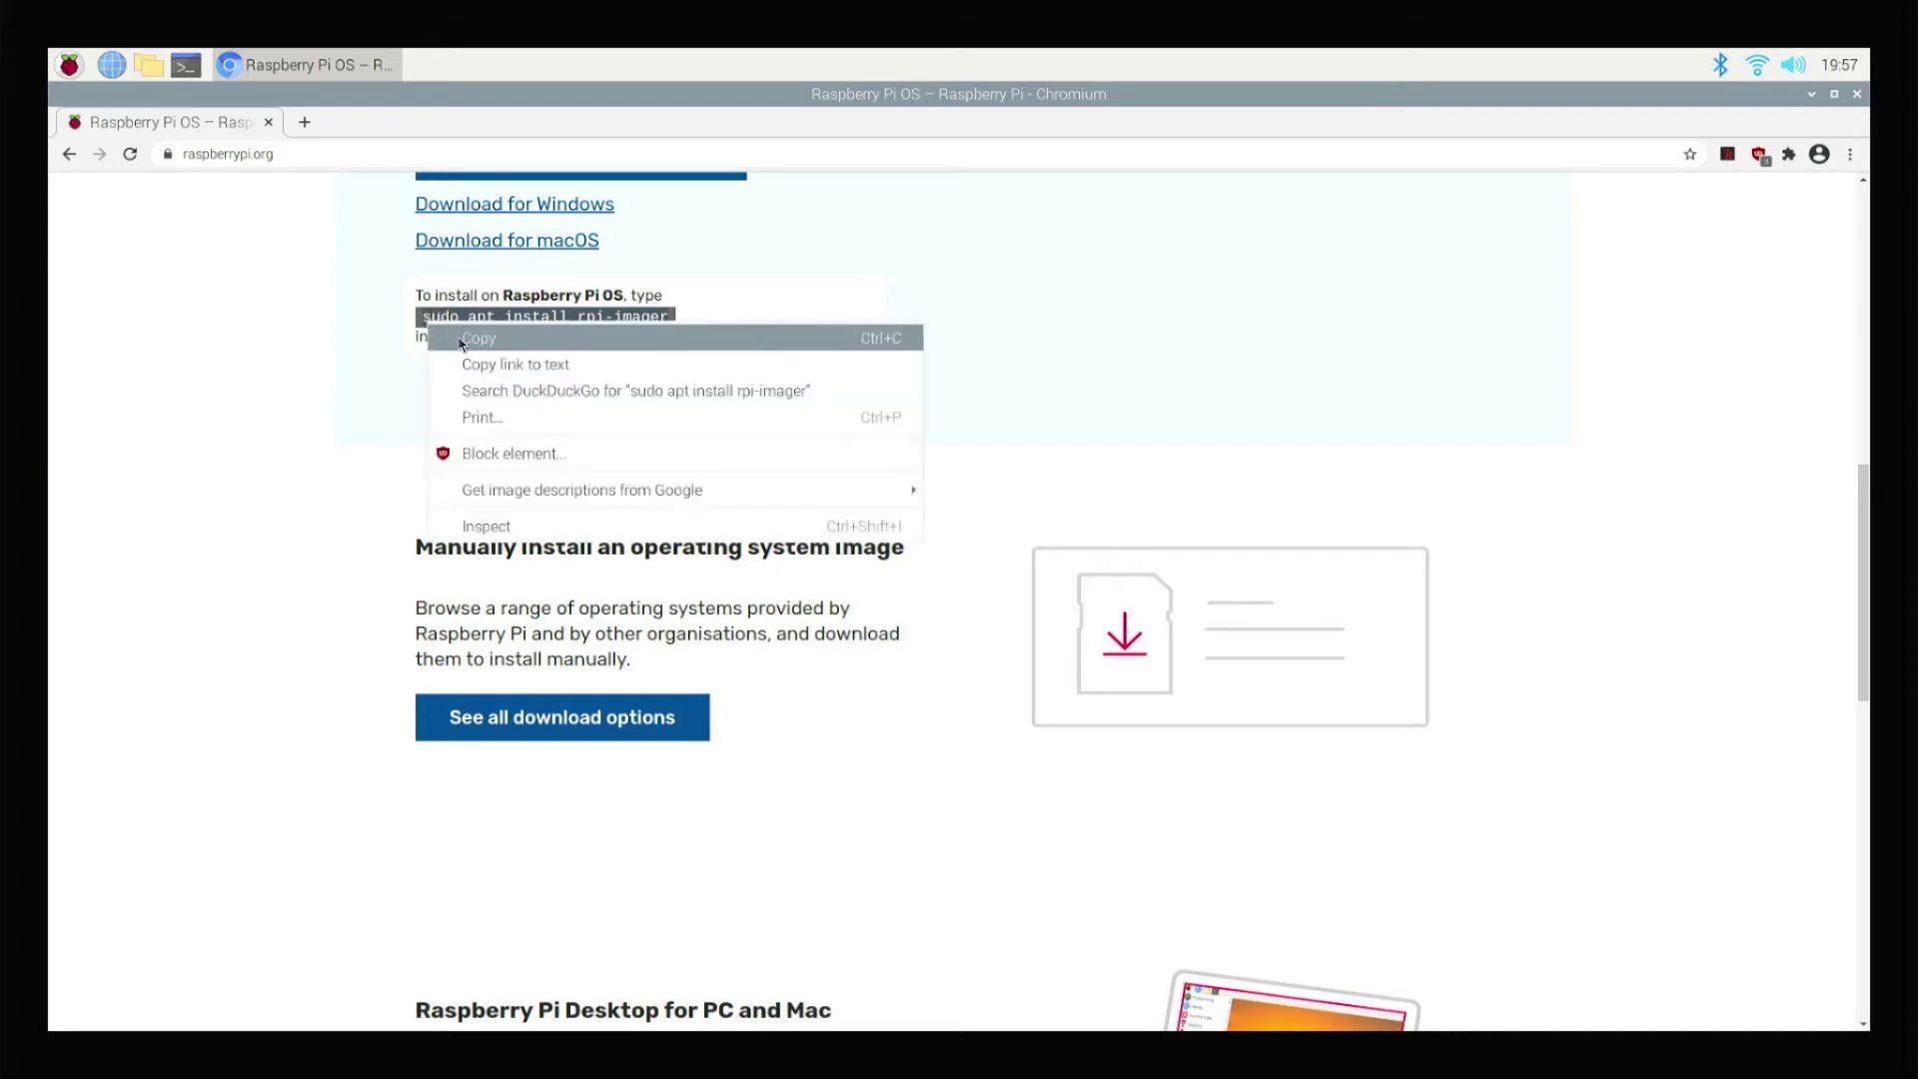
click(462, 341)
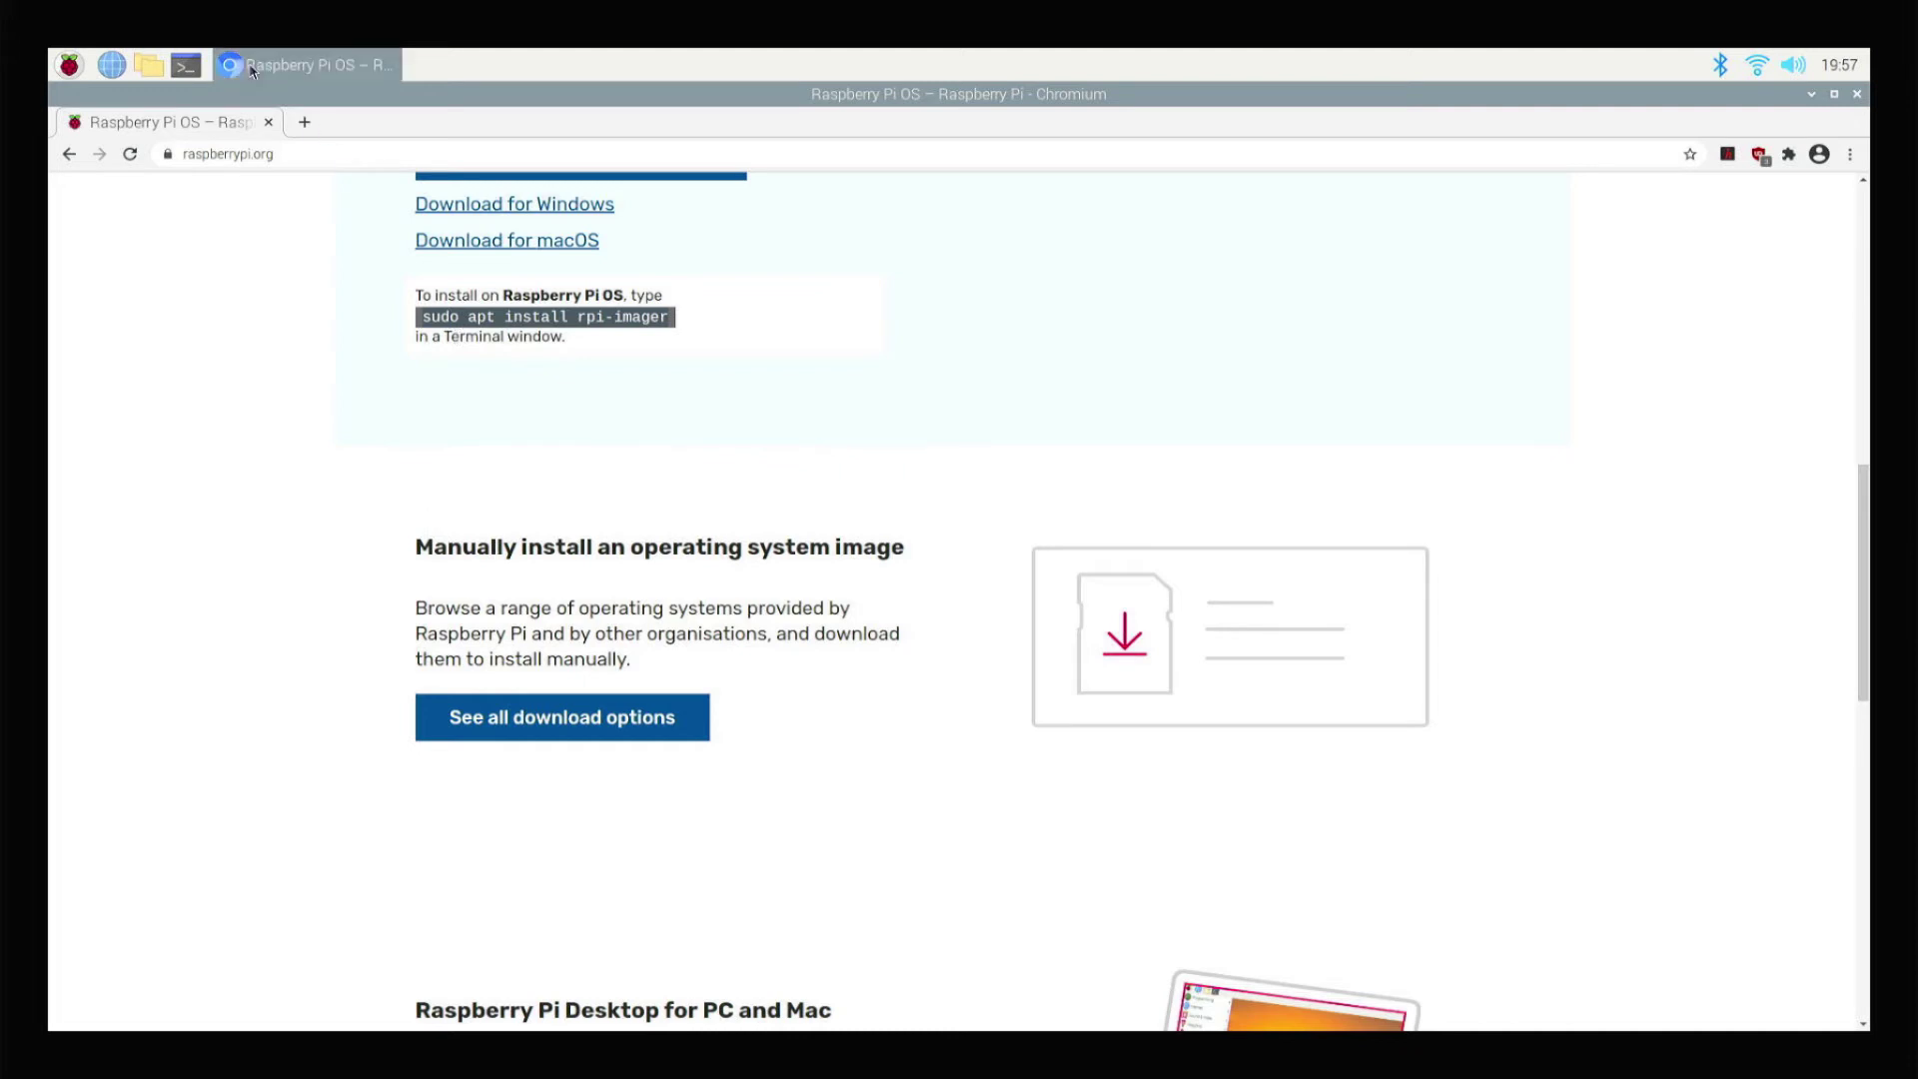
Switch to a terminal, run the copied command "sudo apt install rpi-imager" and accept the installation of the packages
click(186, 66)
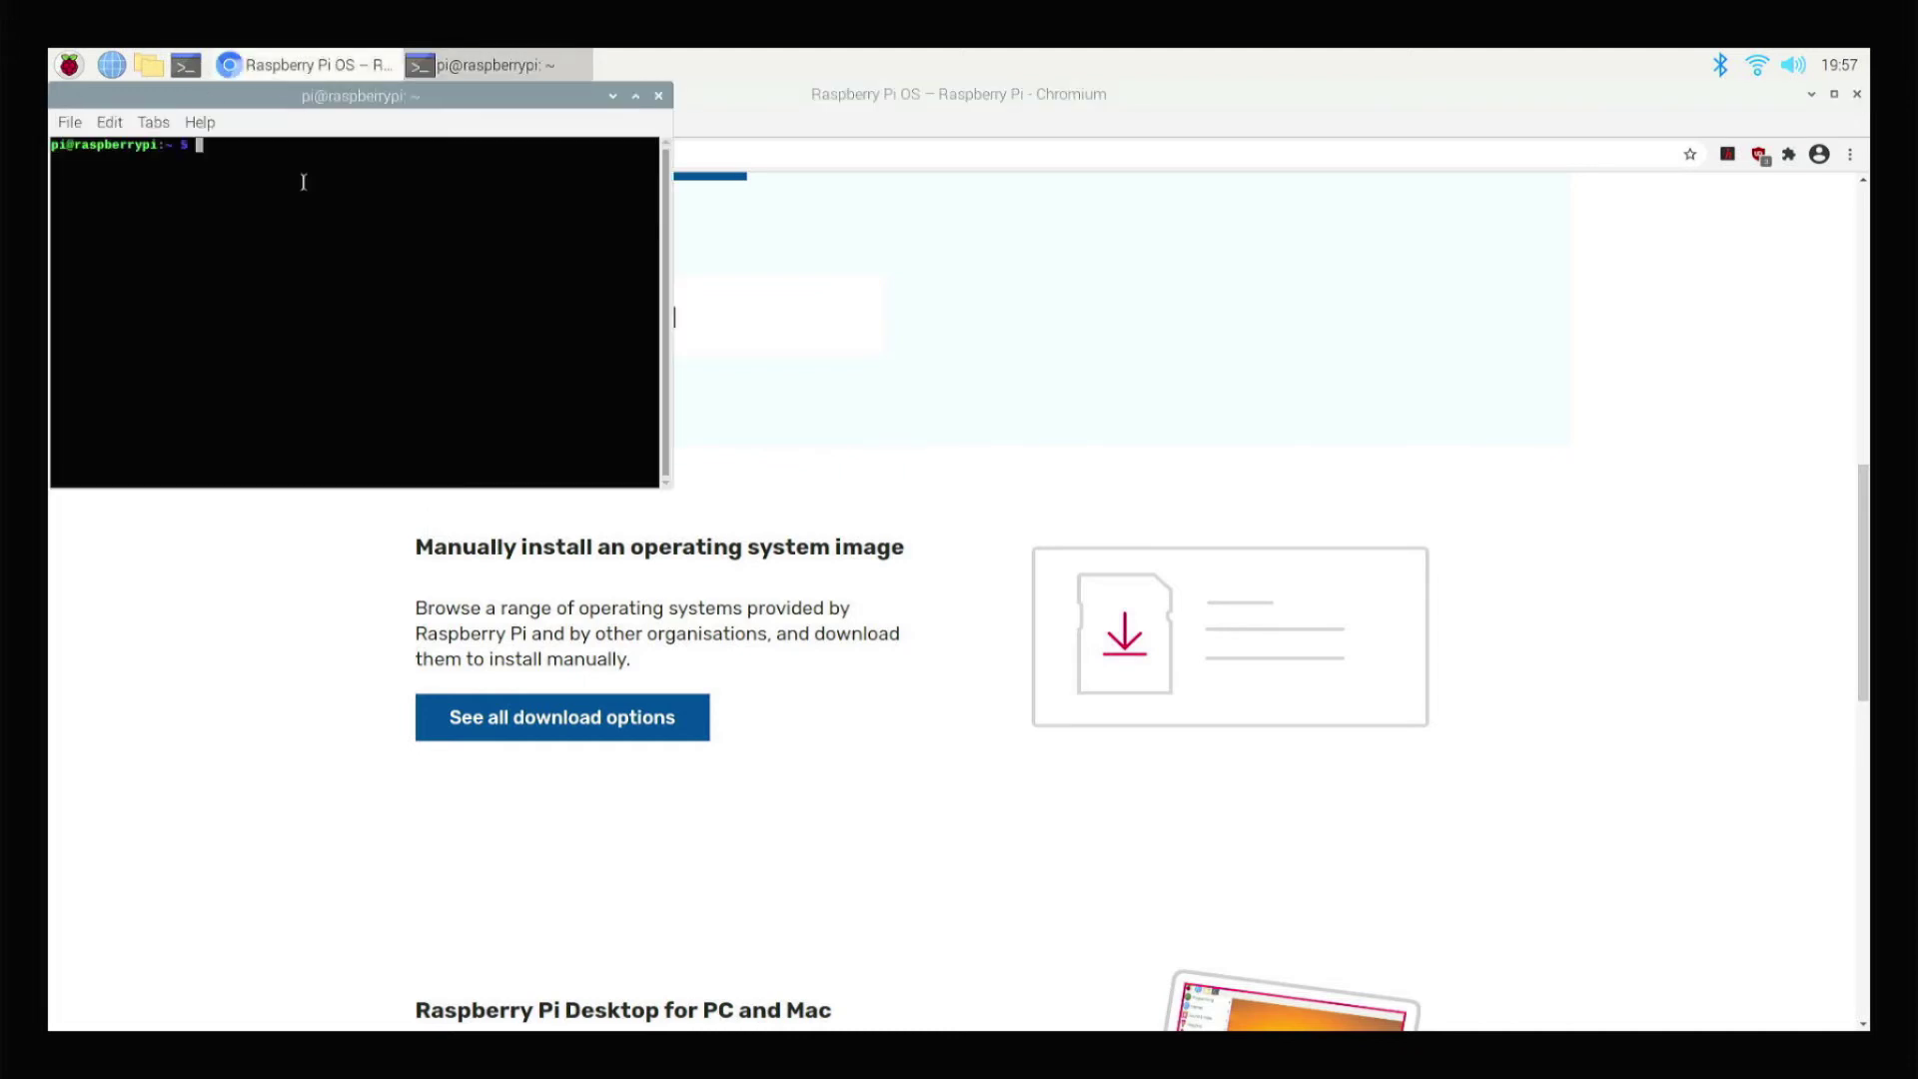
right_click(363, 282)
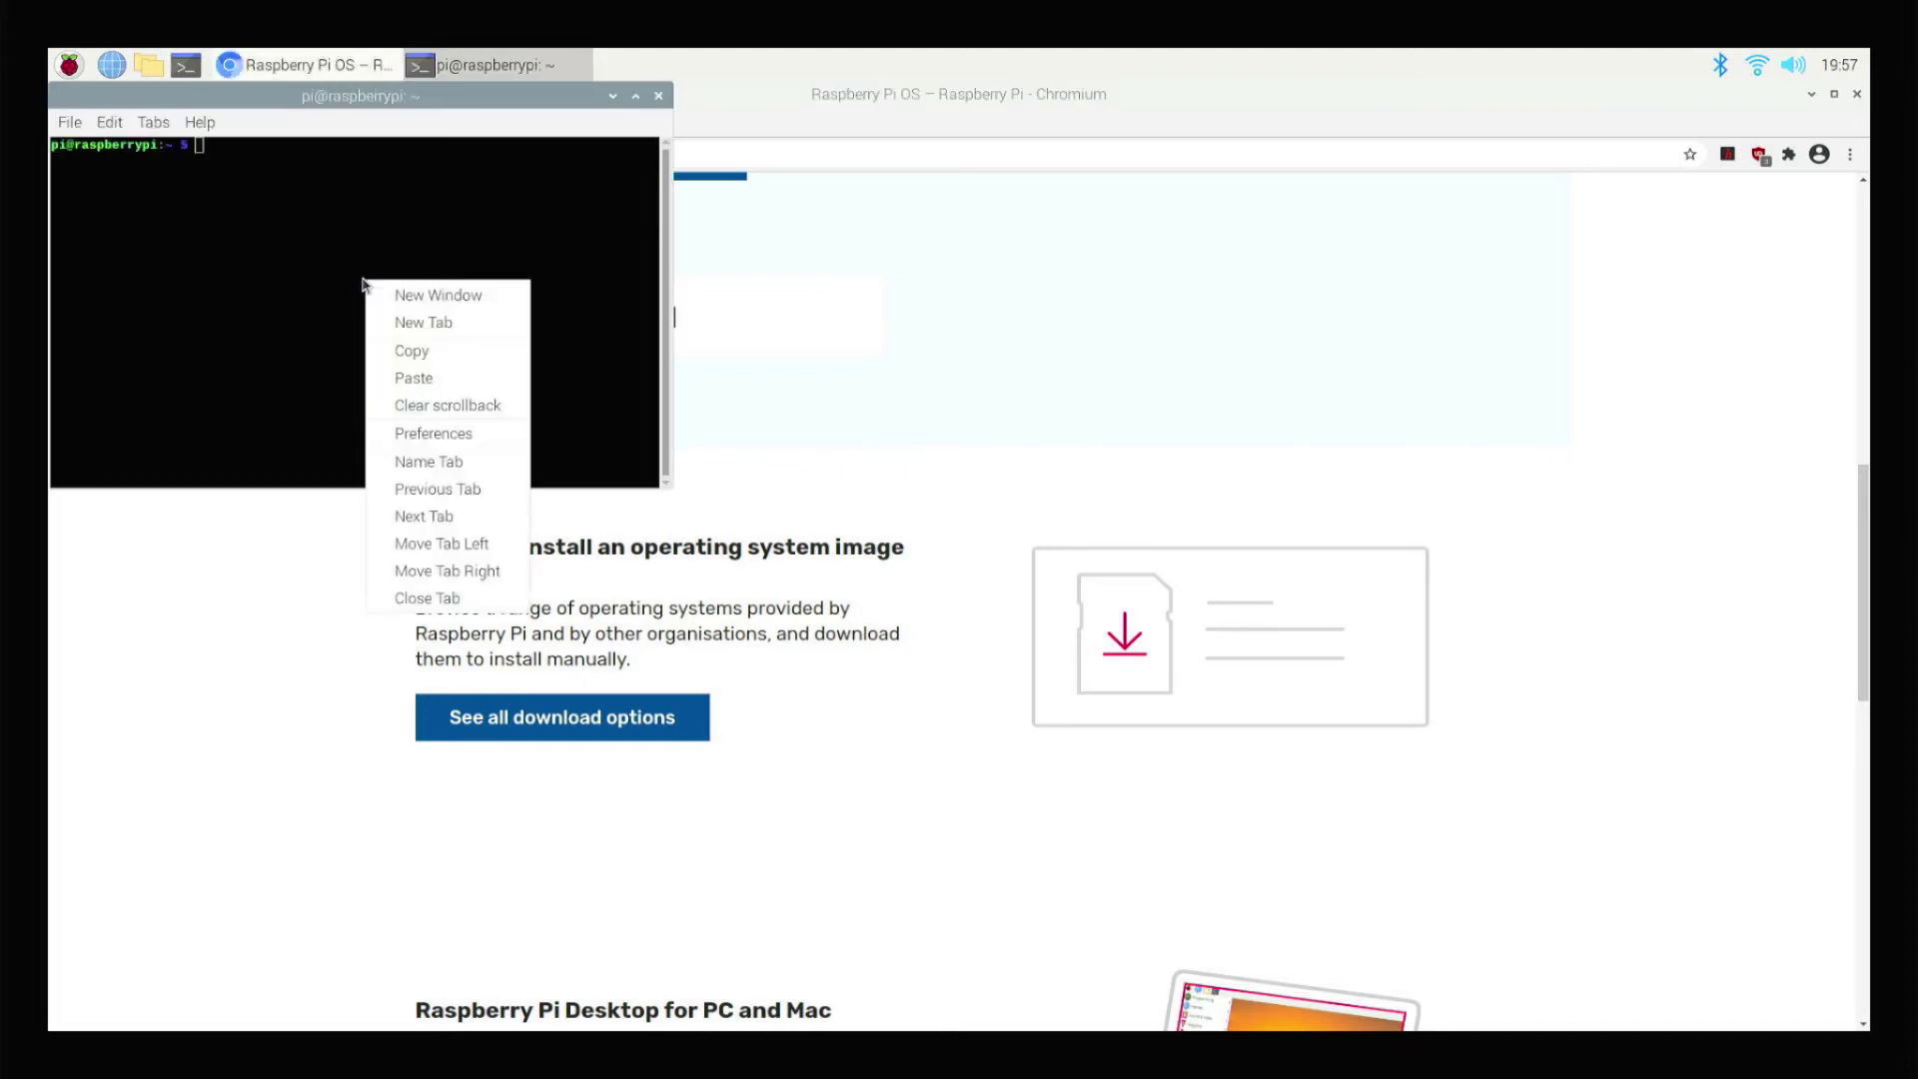
click(413, 377)
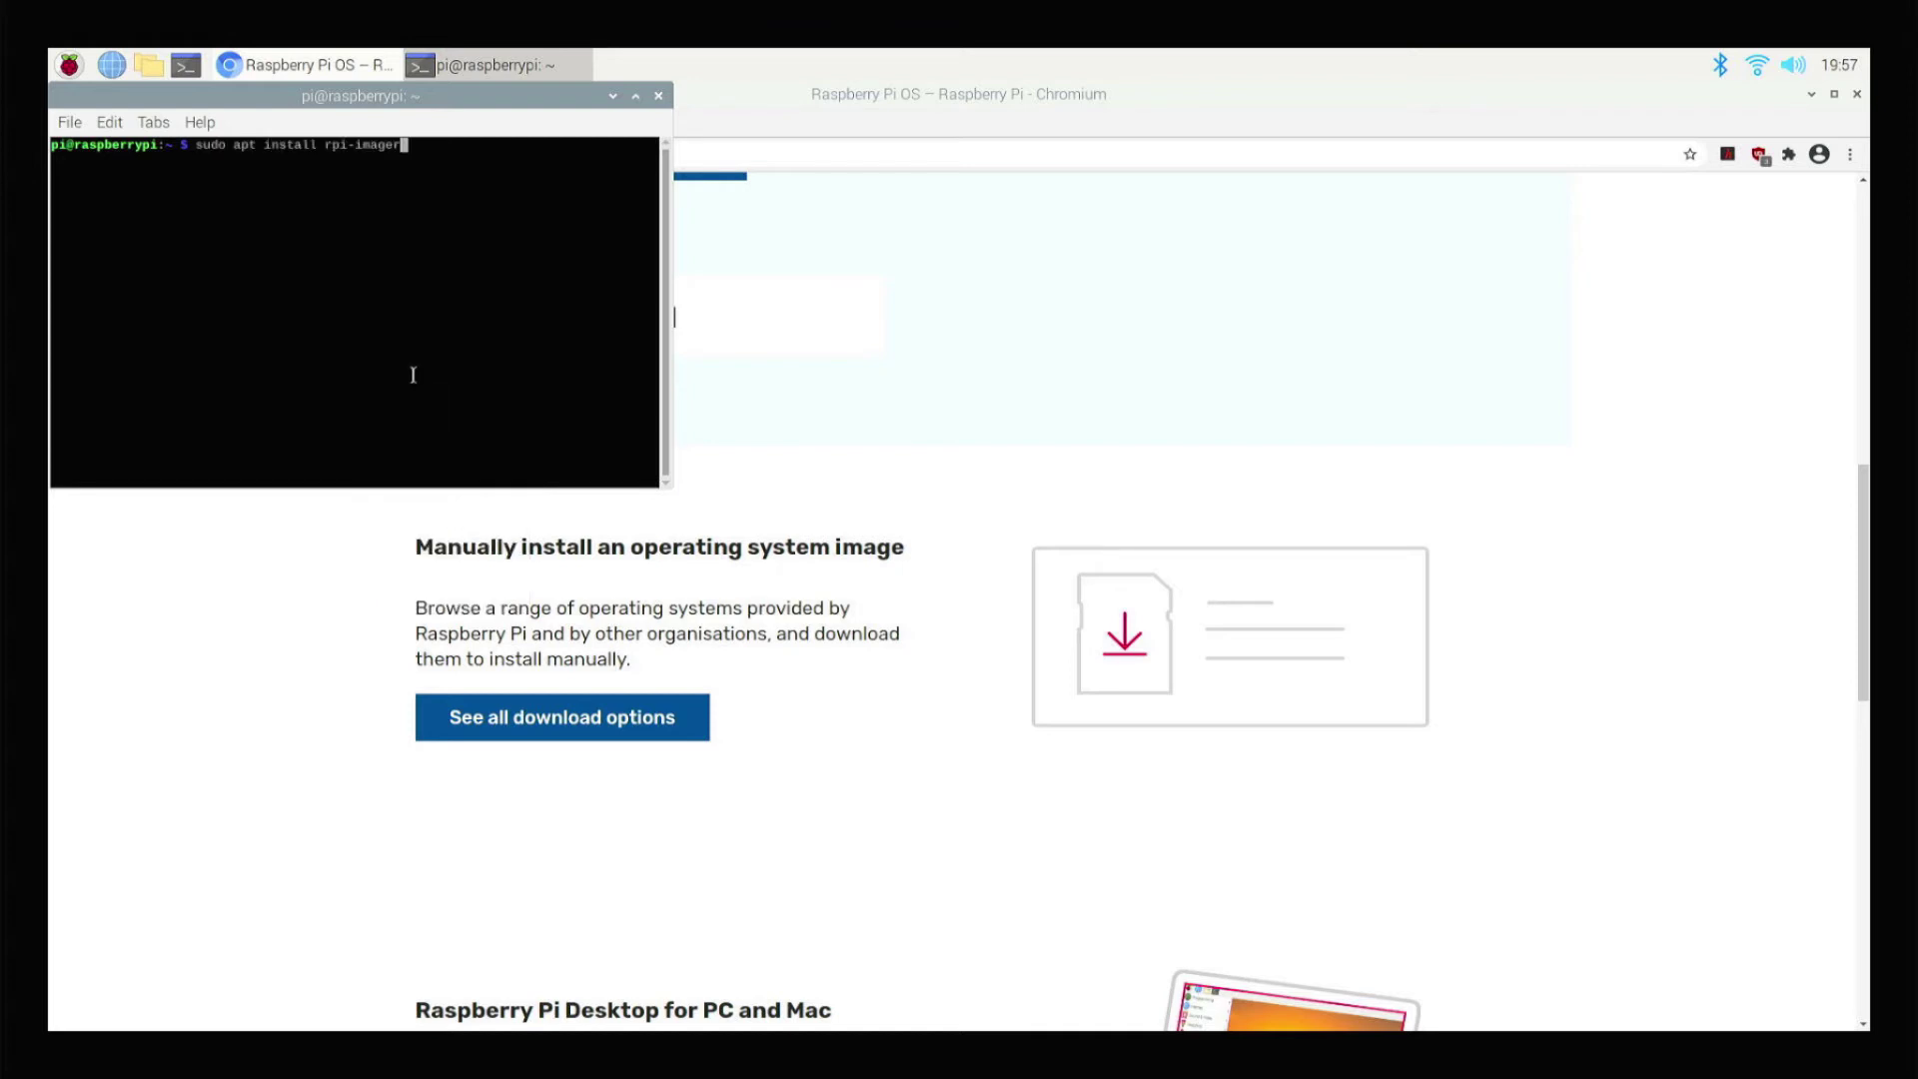
key(Return)
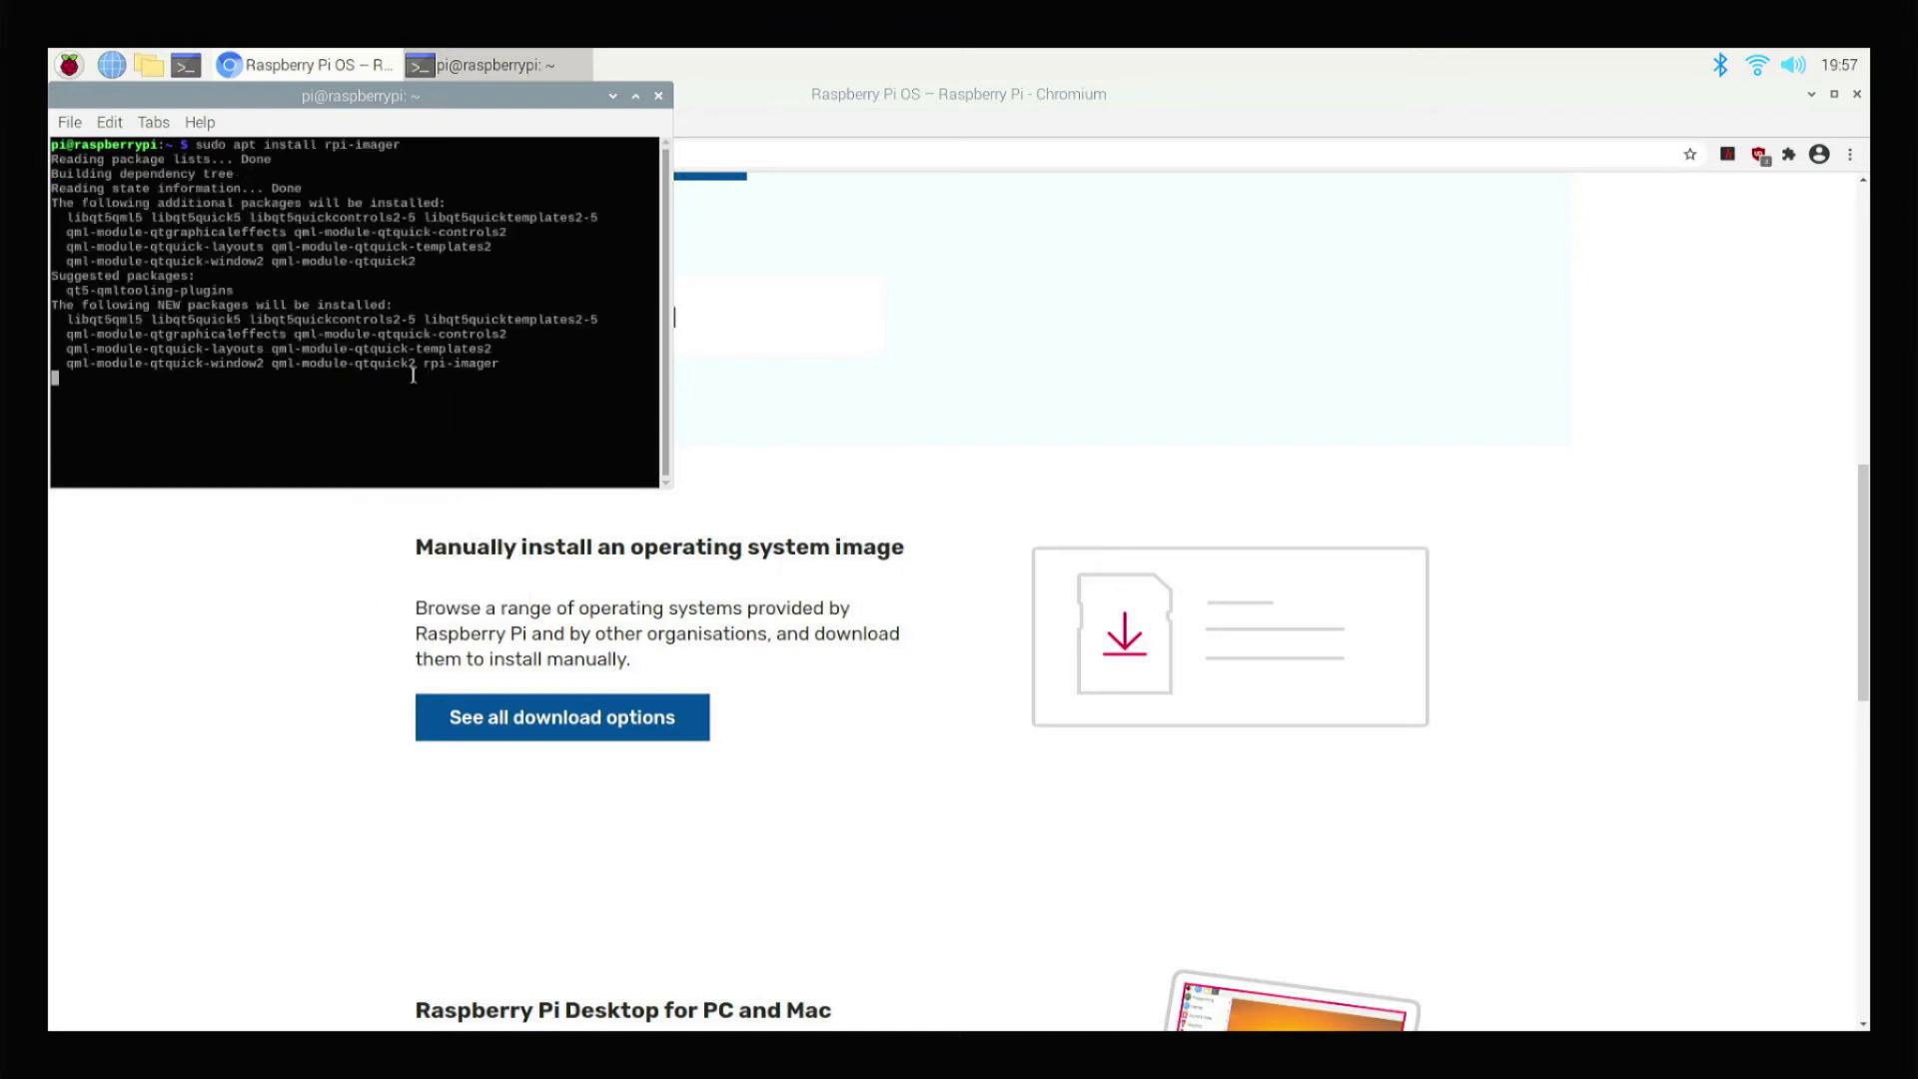
text(y)
key(Return)
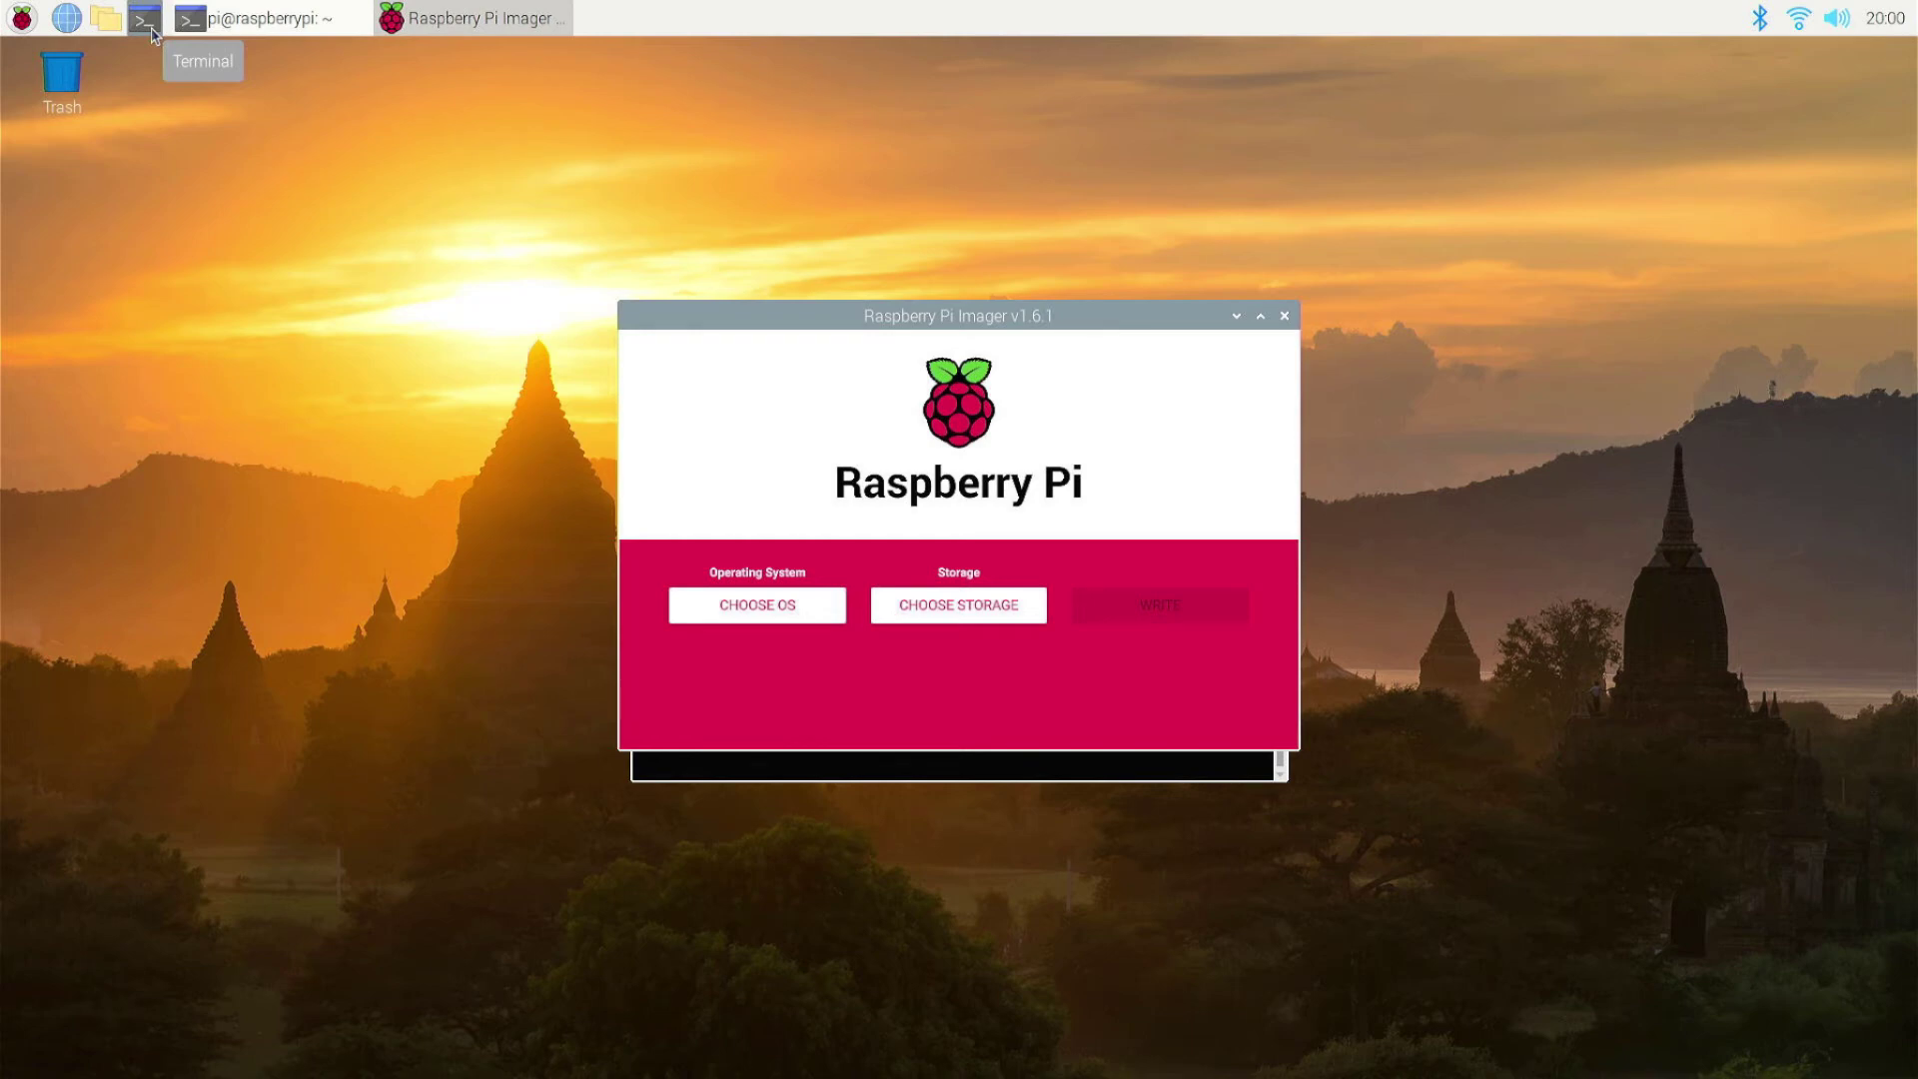
Open new terminals, close one, check the rpi-imager launch command in the terminal behind the Imager, and return to the Imager
double_click(150, 30)
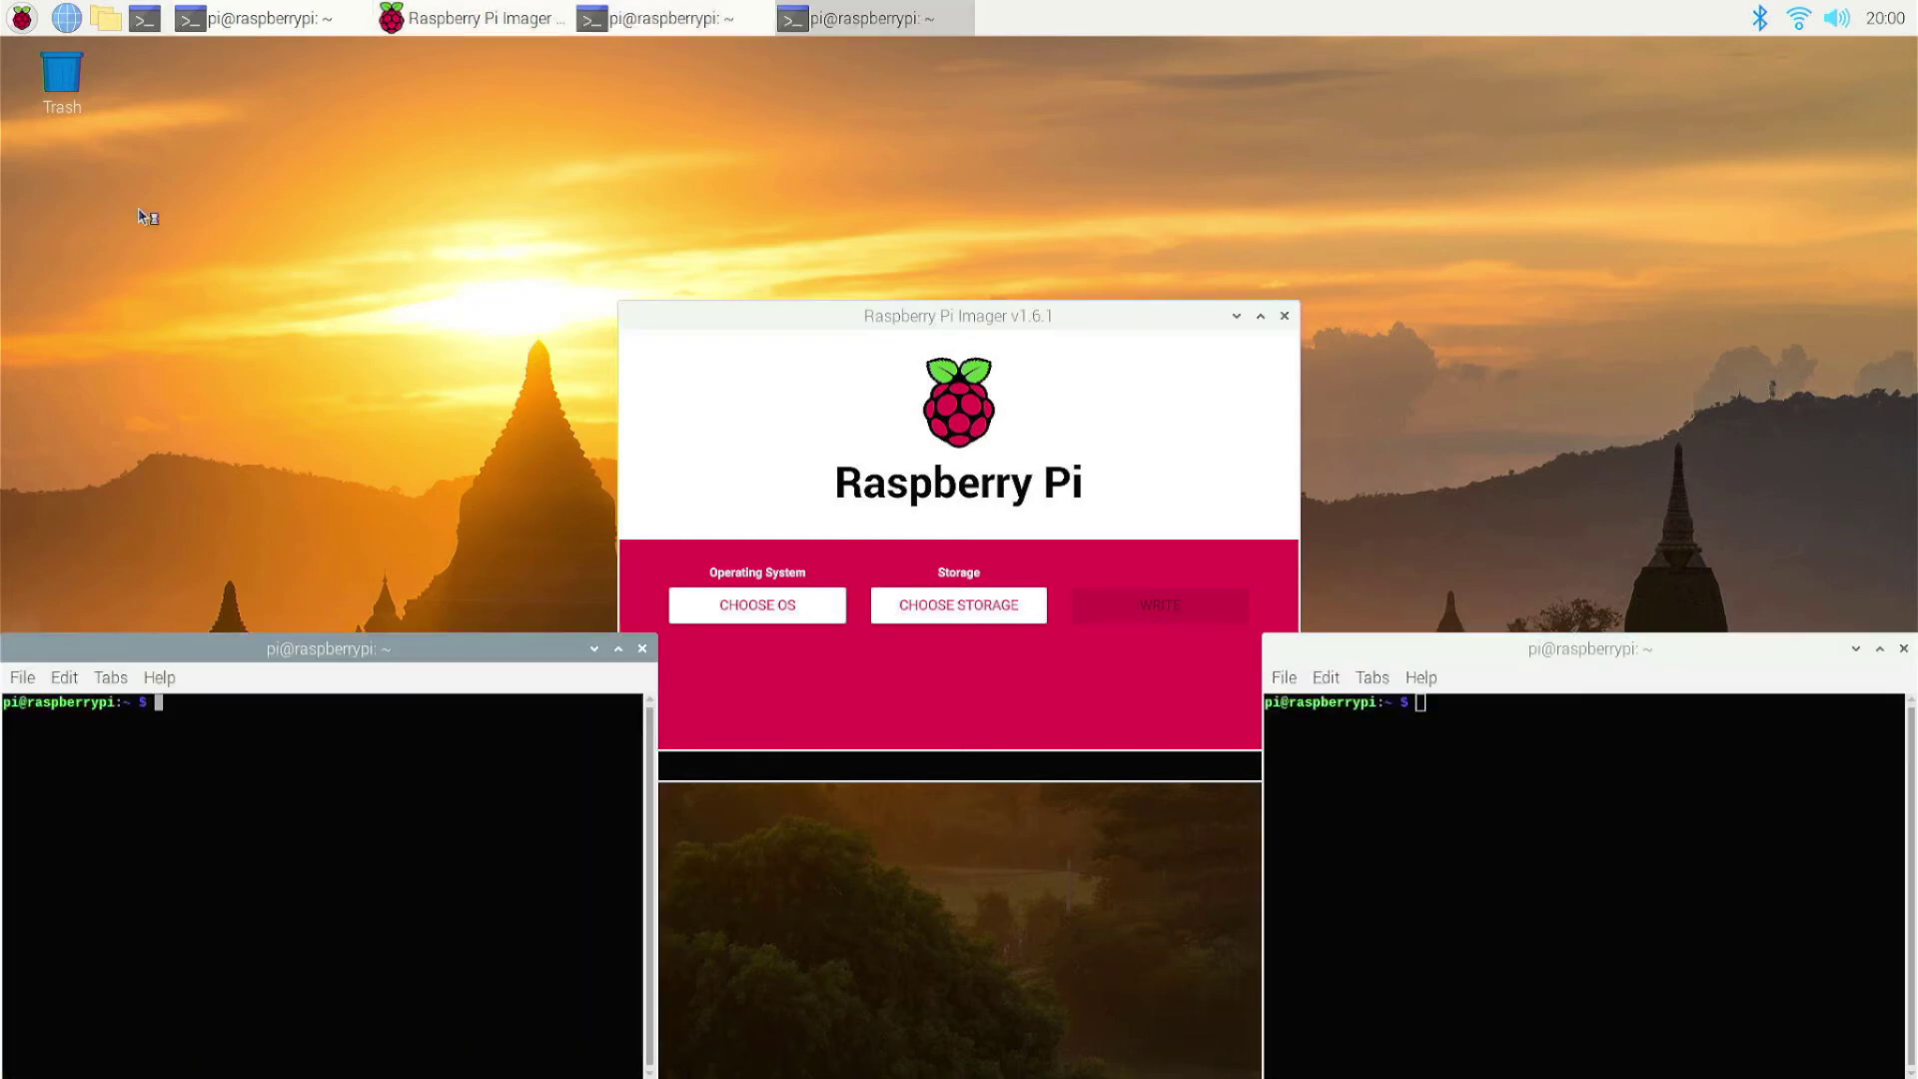
click(642, 650)
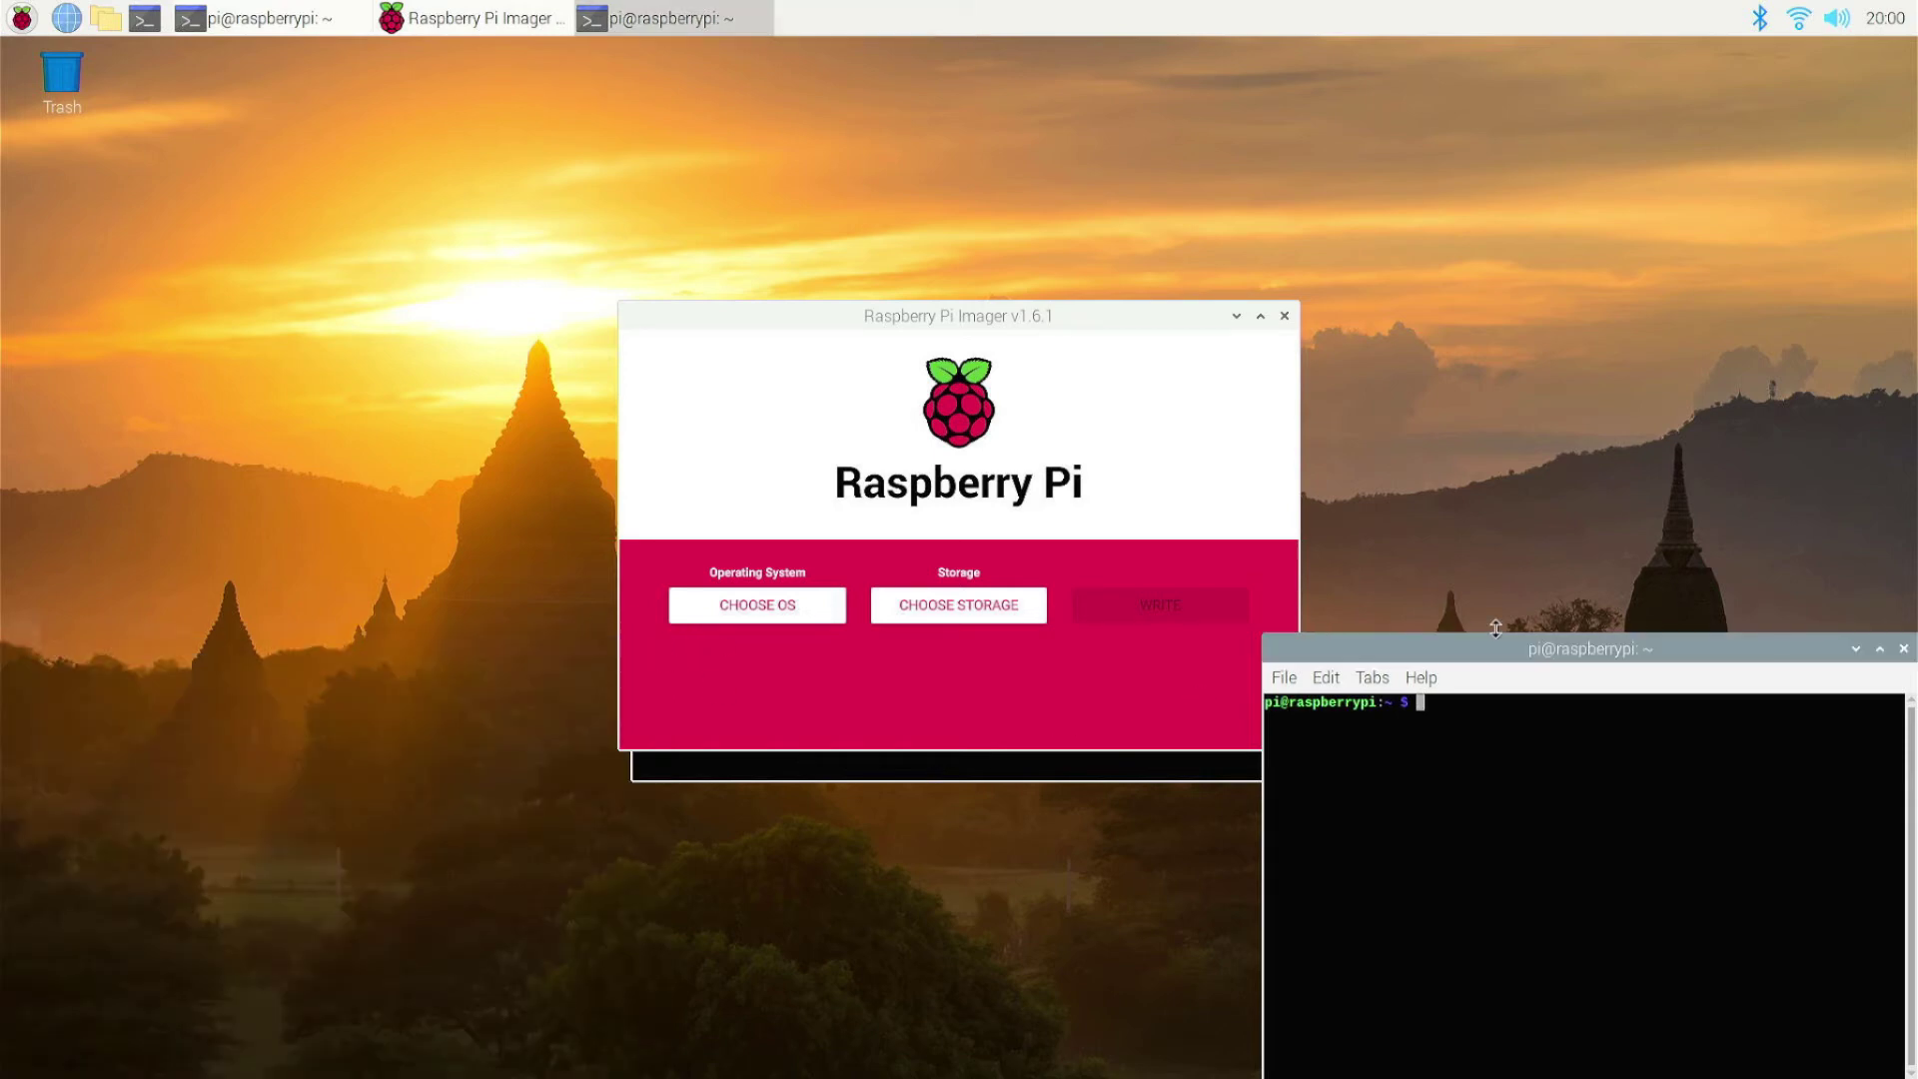
click(1197, 765)
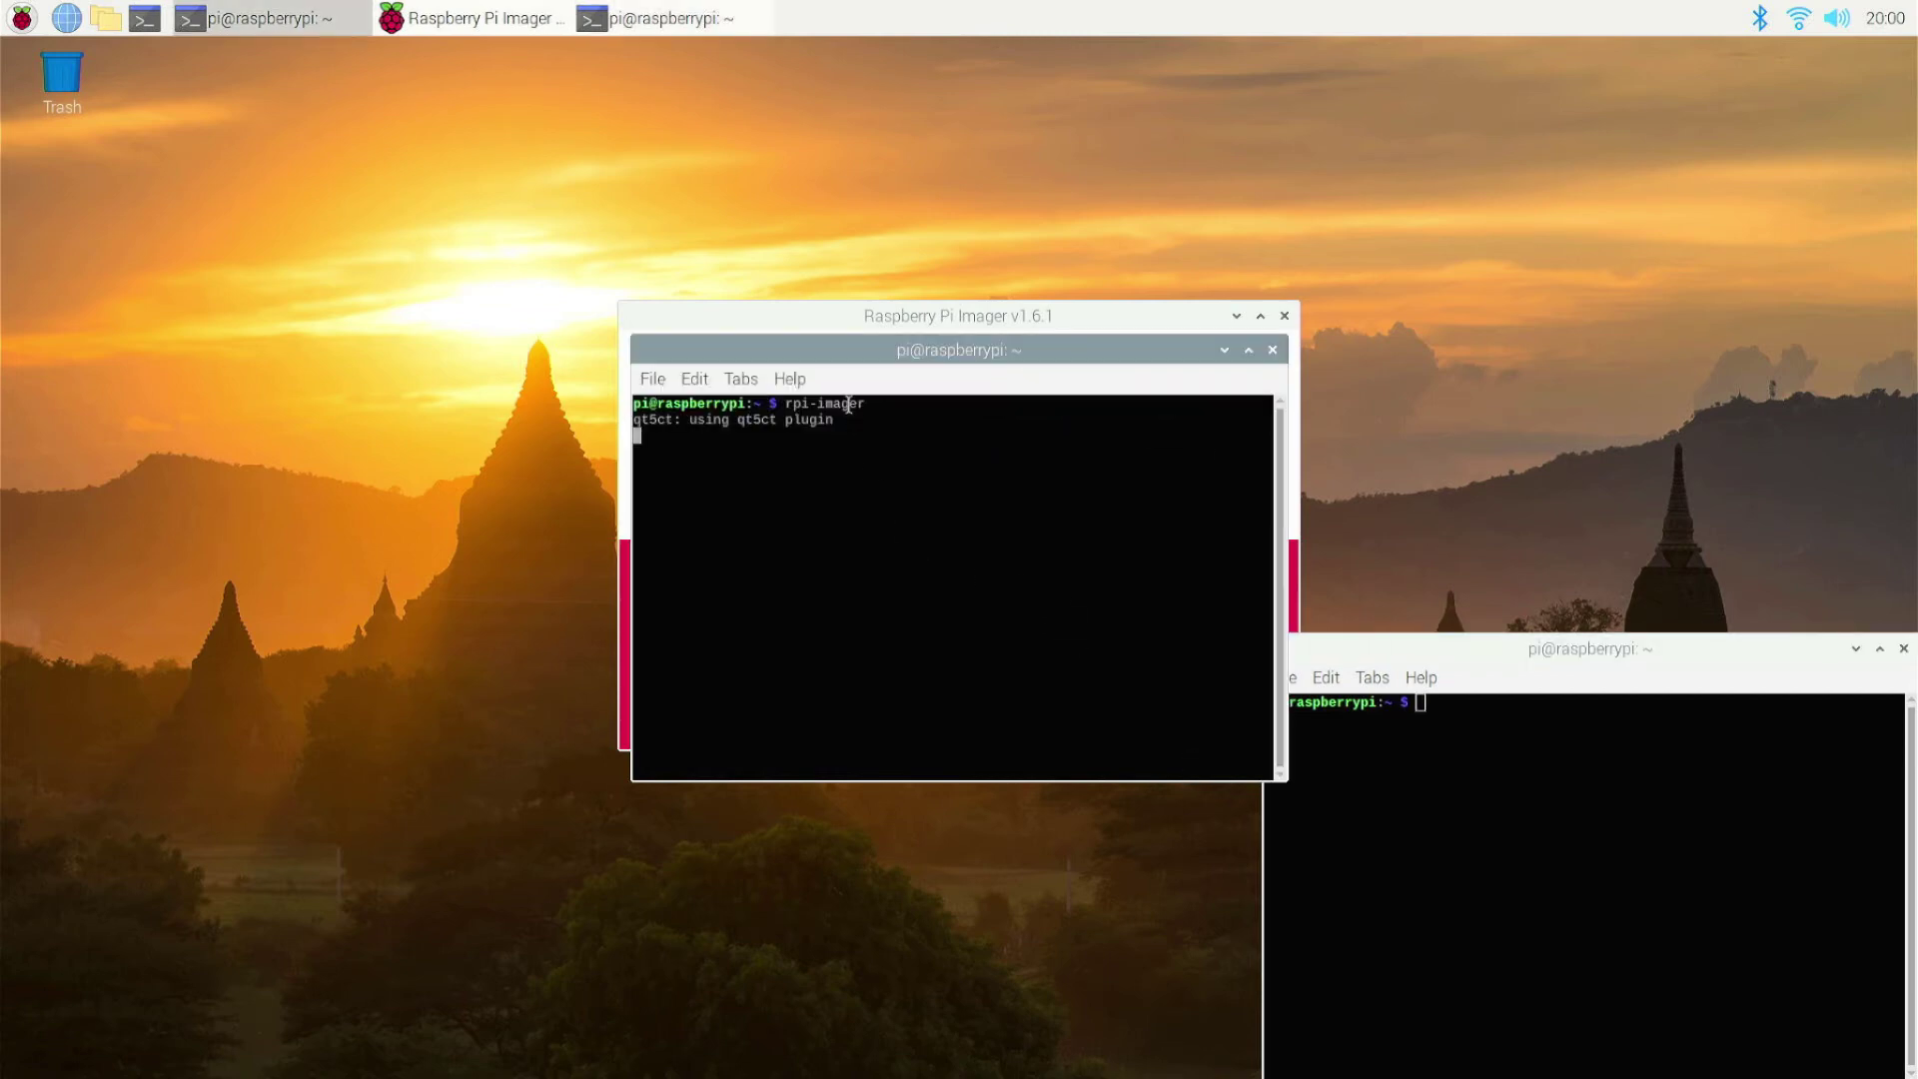
click(877, 321)
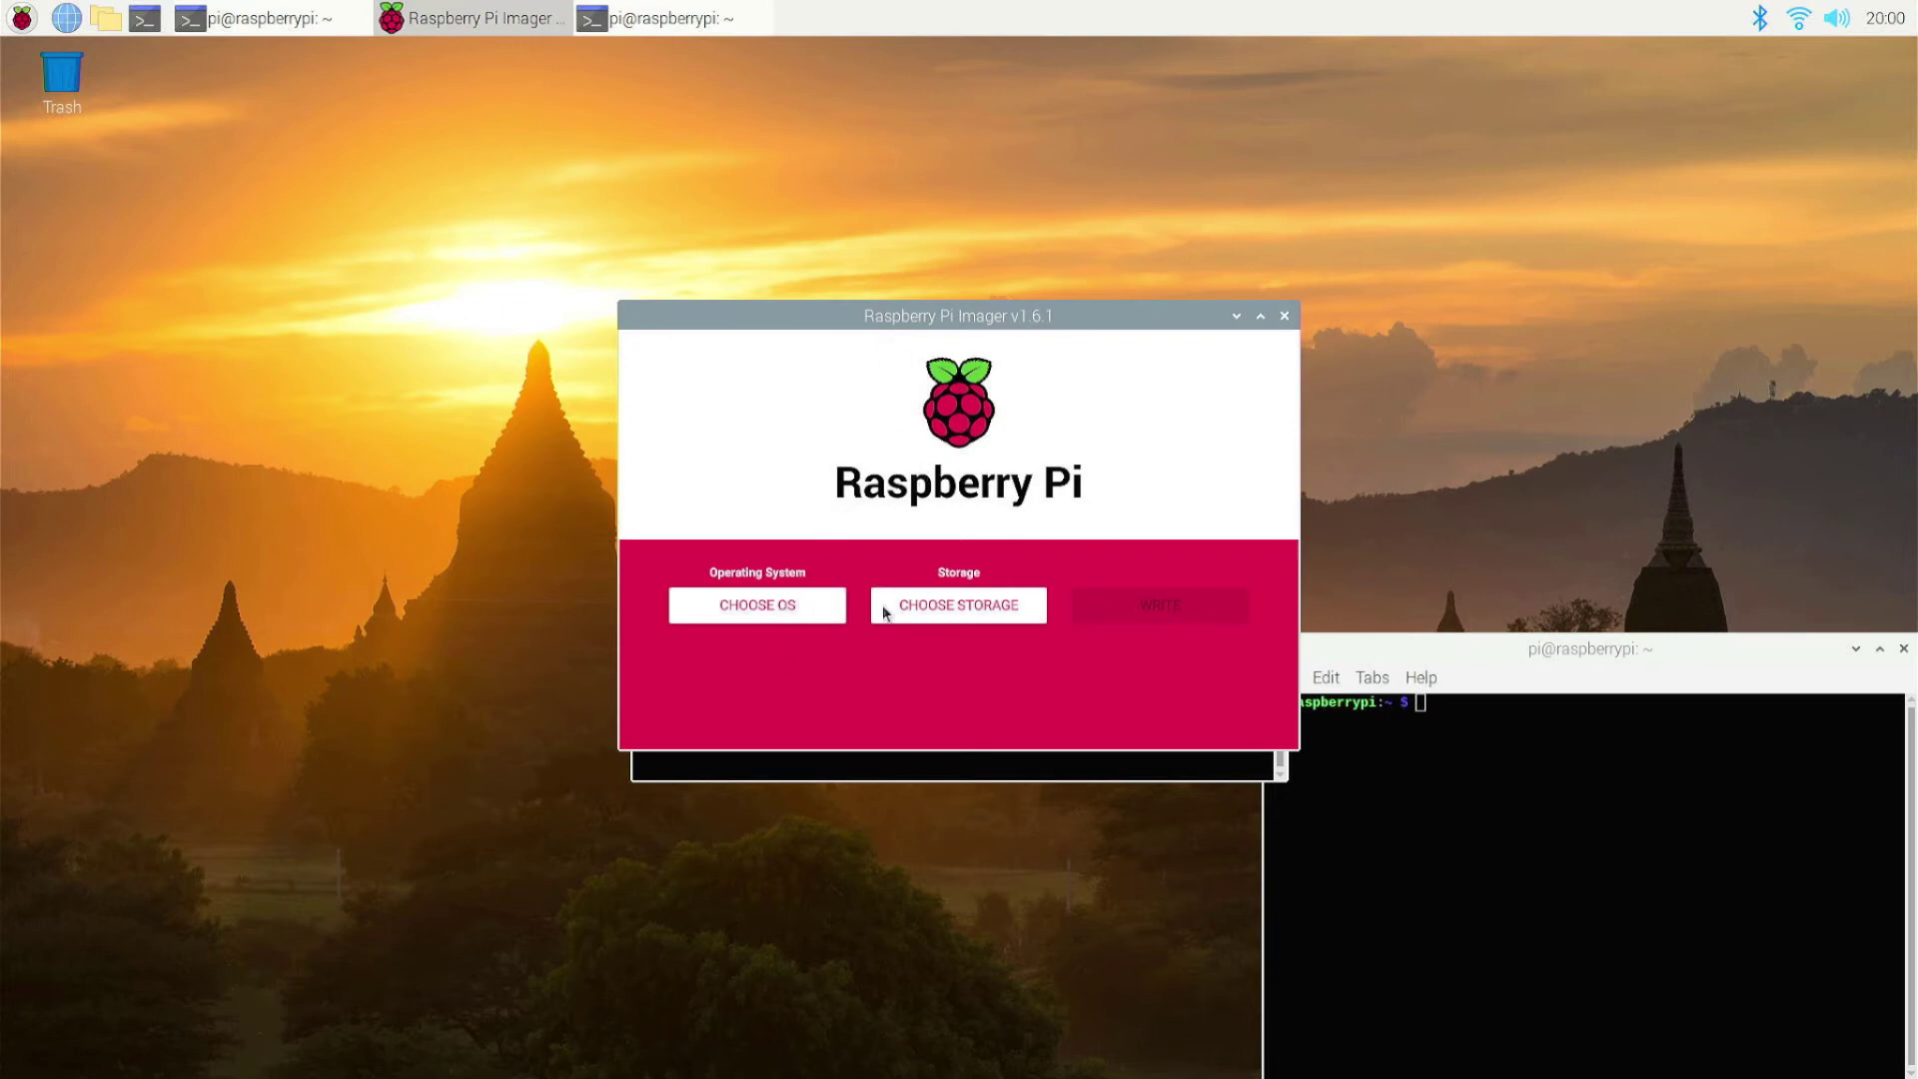
Select the 128.0 GB Argon TS128GMTS830S drive as storage and RetroPie 4.7.1 (RPI 4/400) as the operating system
click(917, 608)
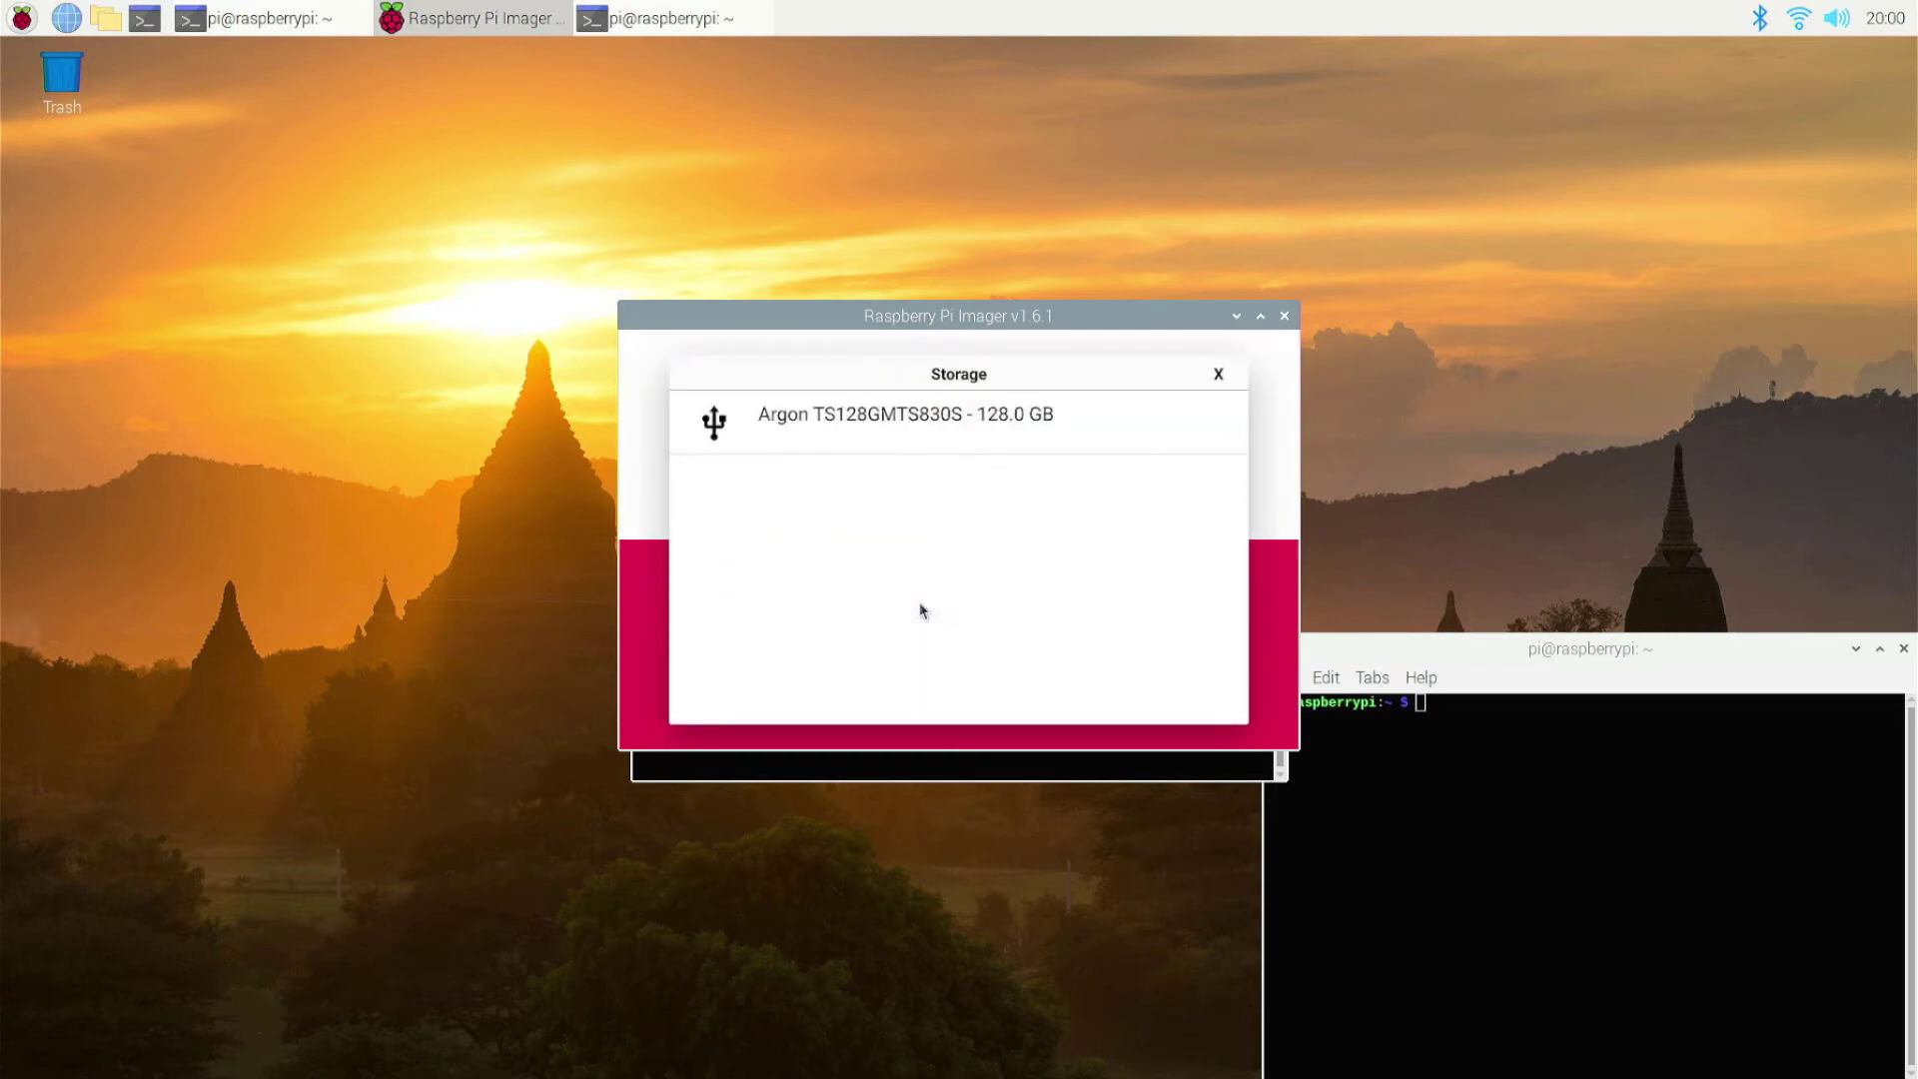
click(957, 437)
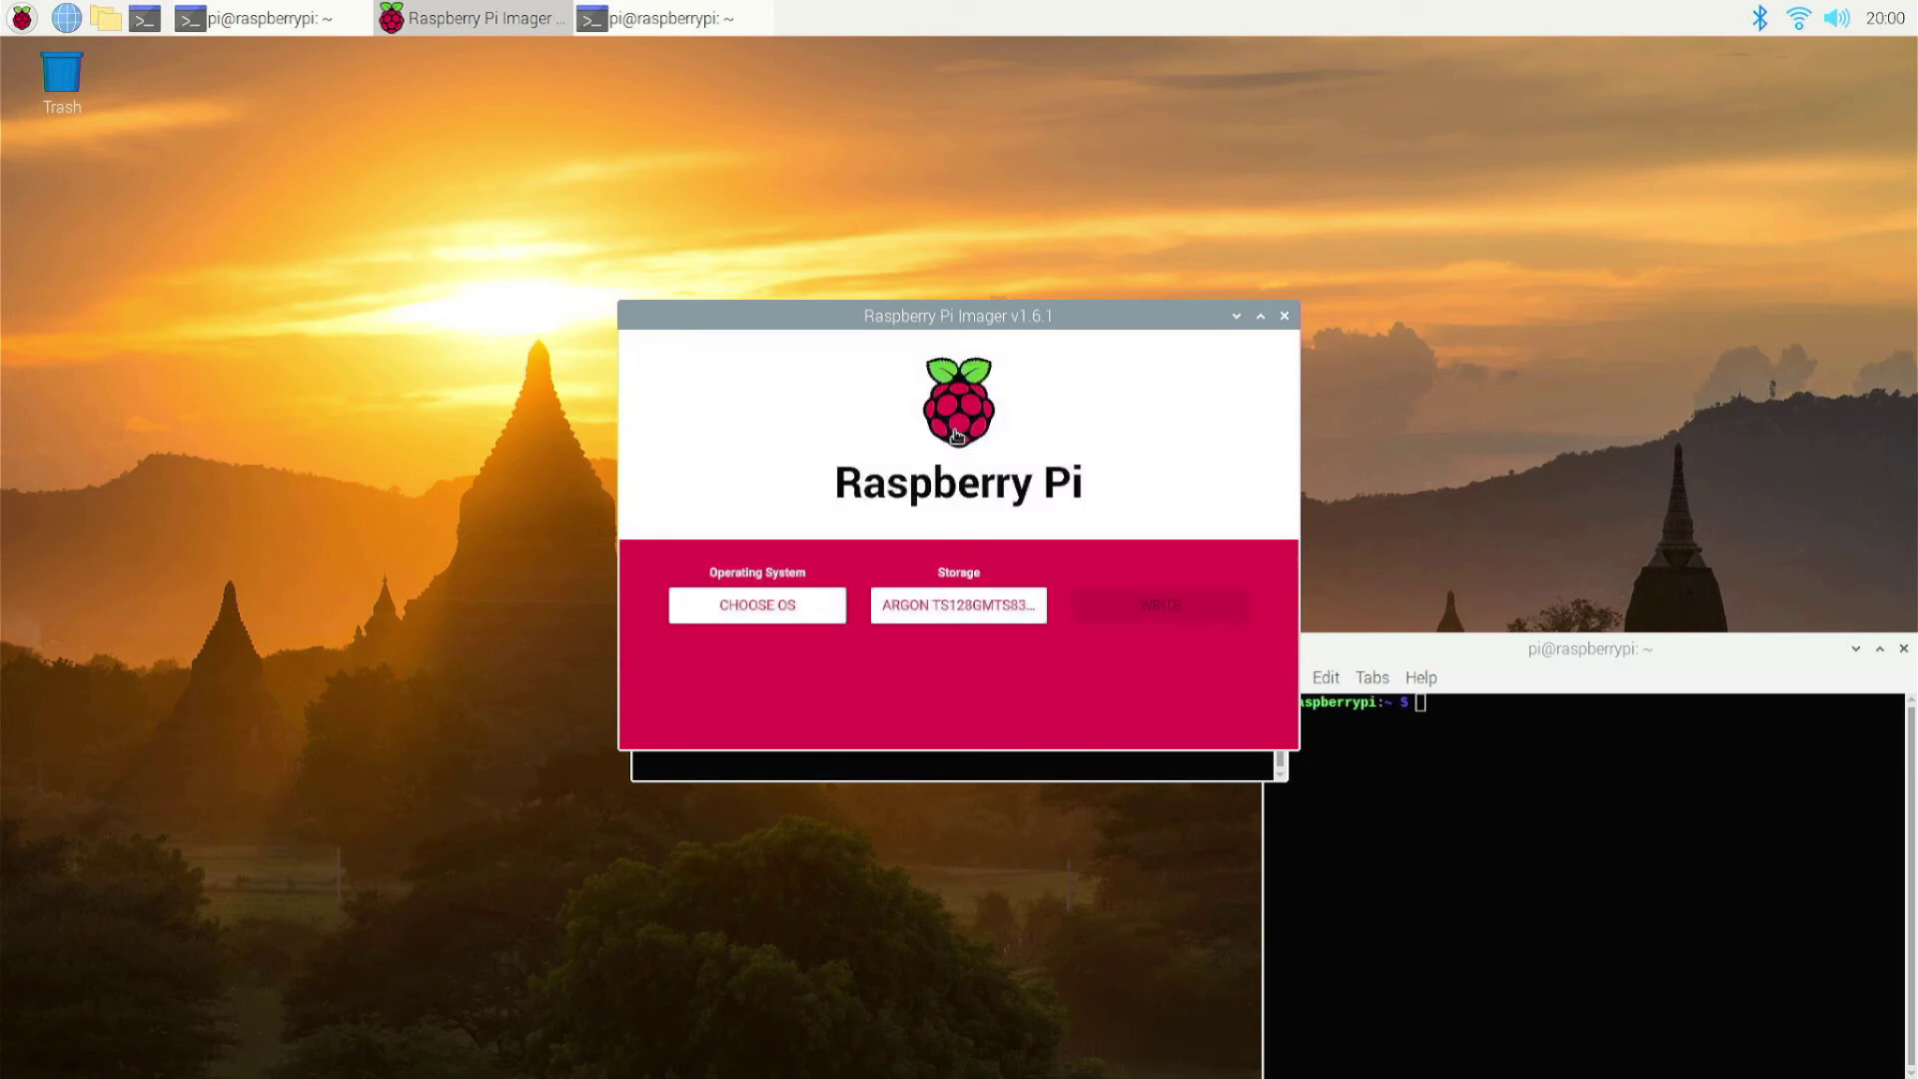
click(781, 605)
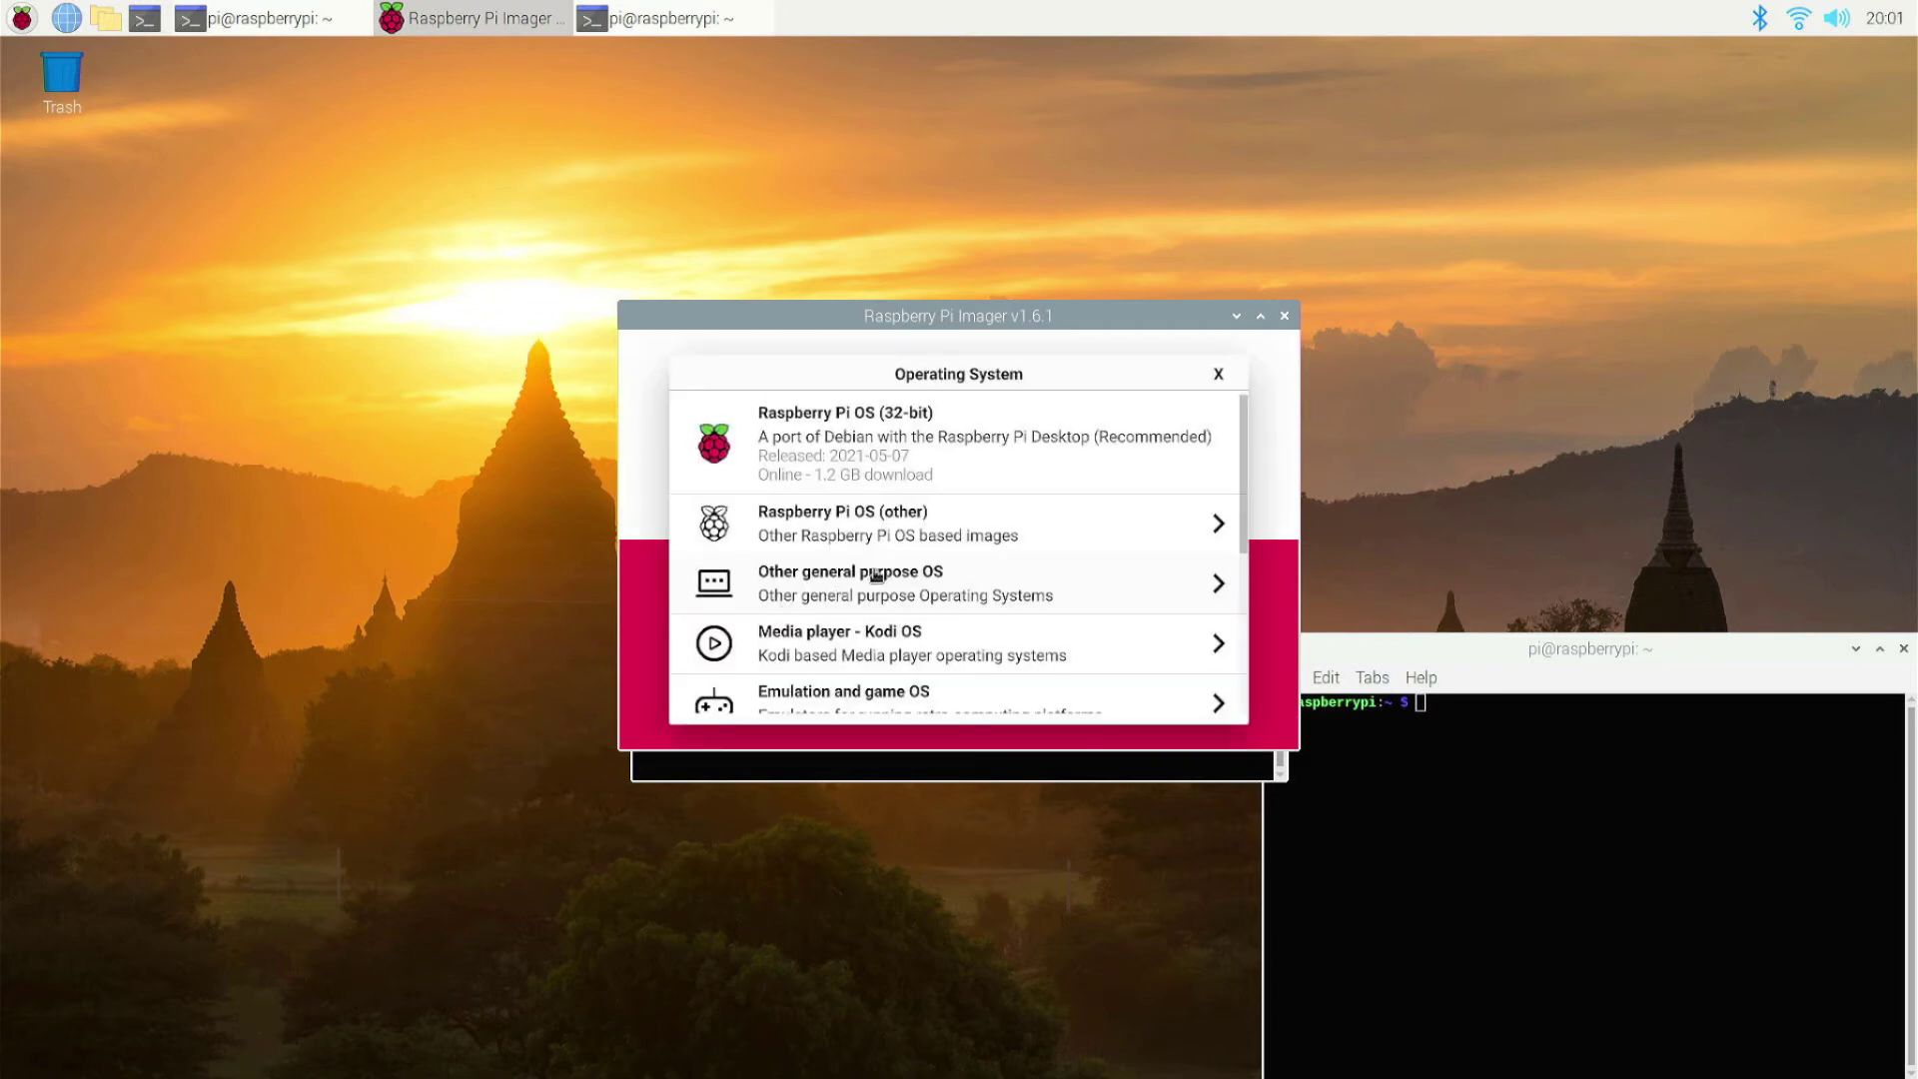
click(911, 711)
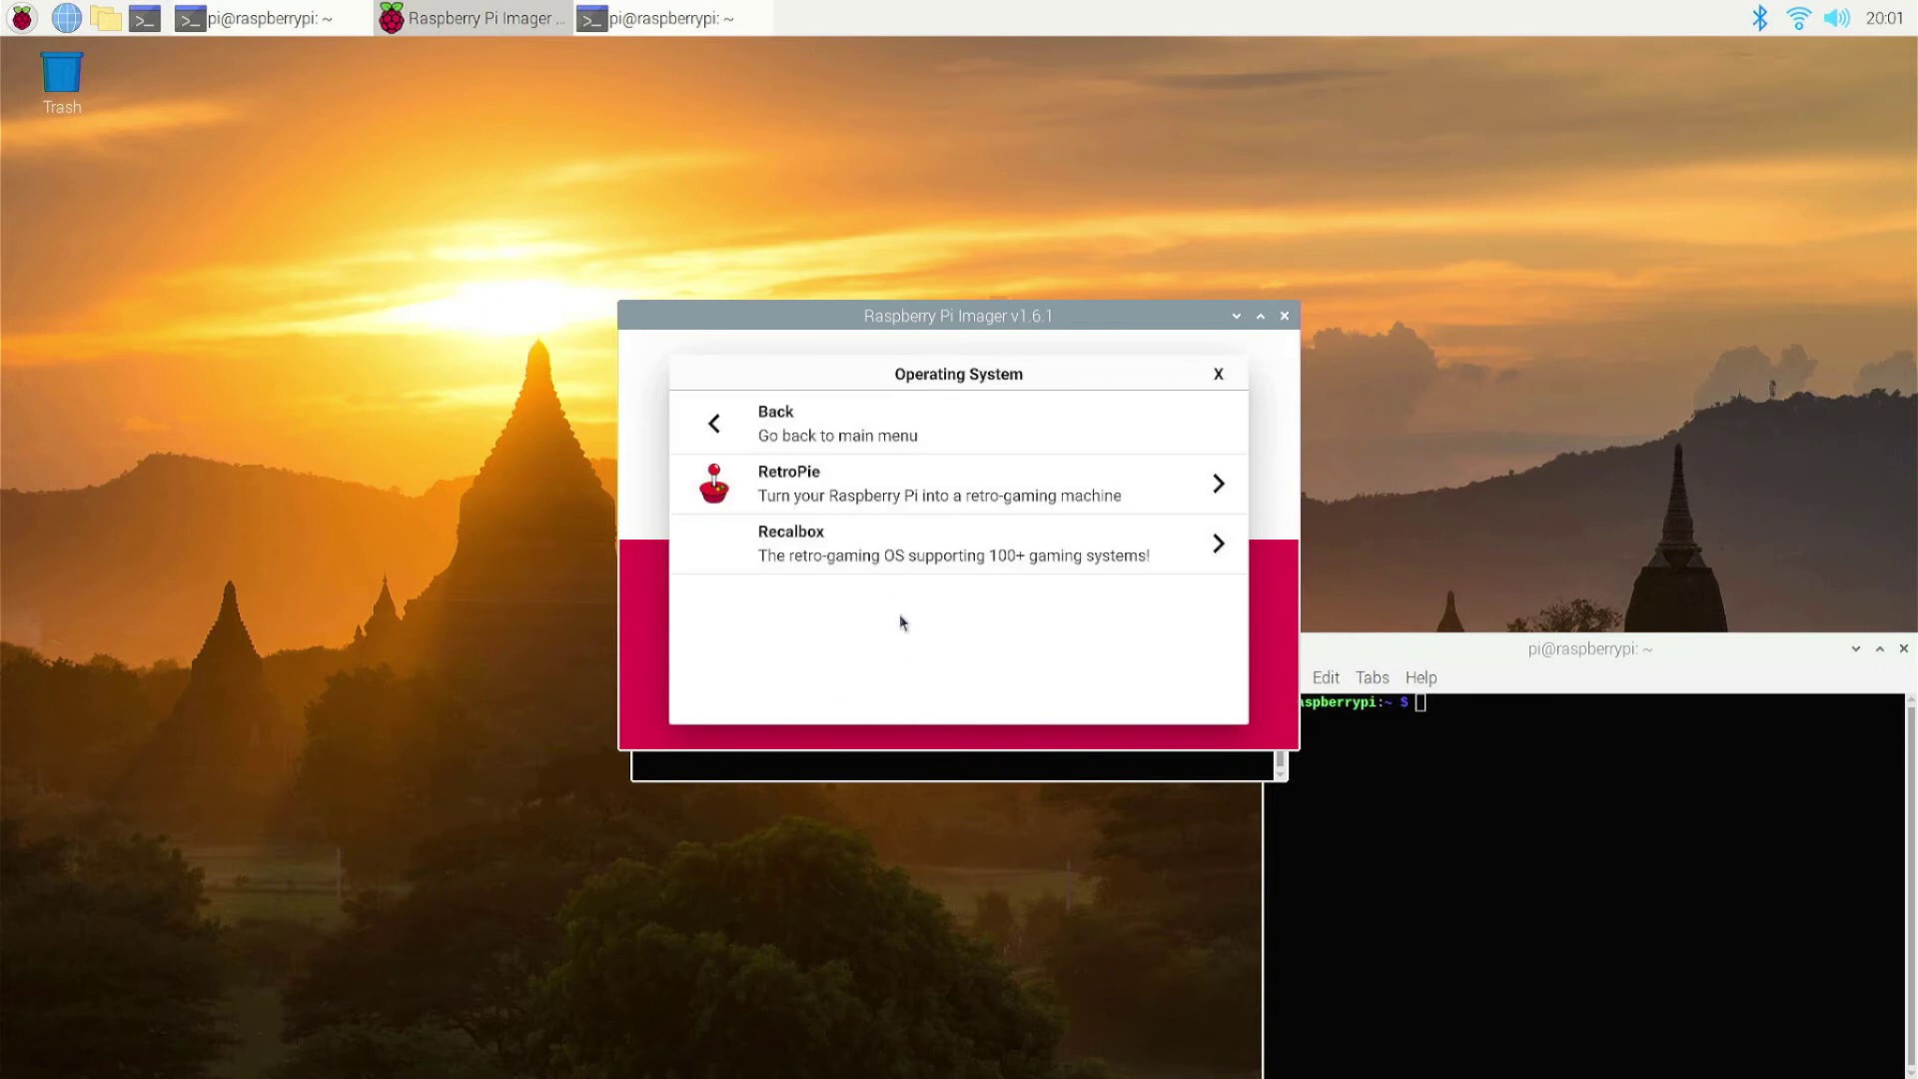
click(929, 486)
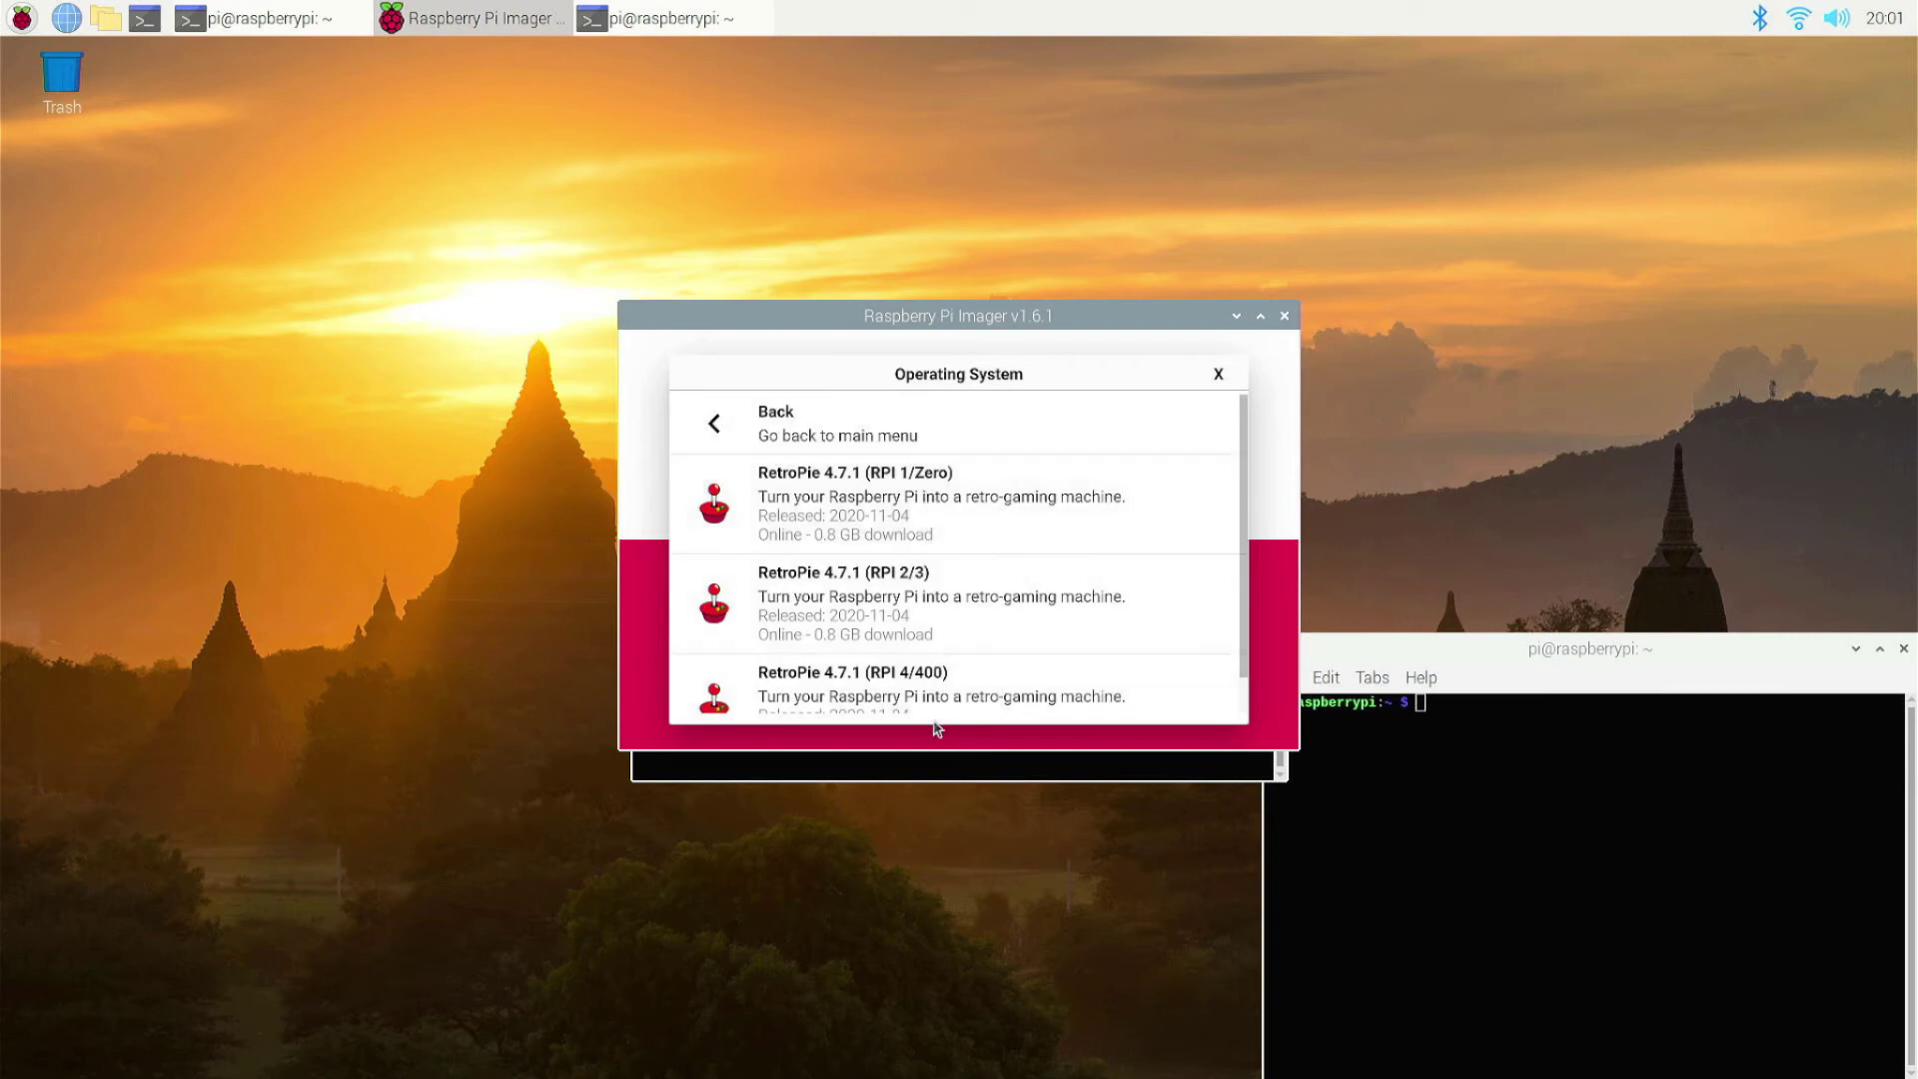
click(939, 689)
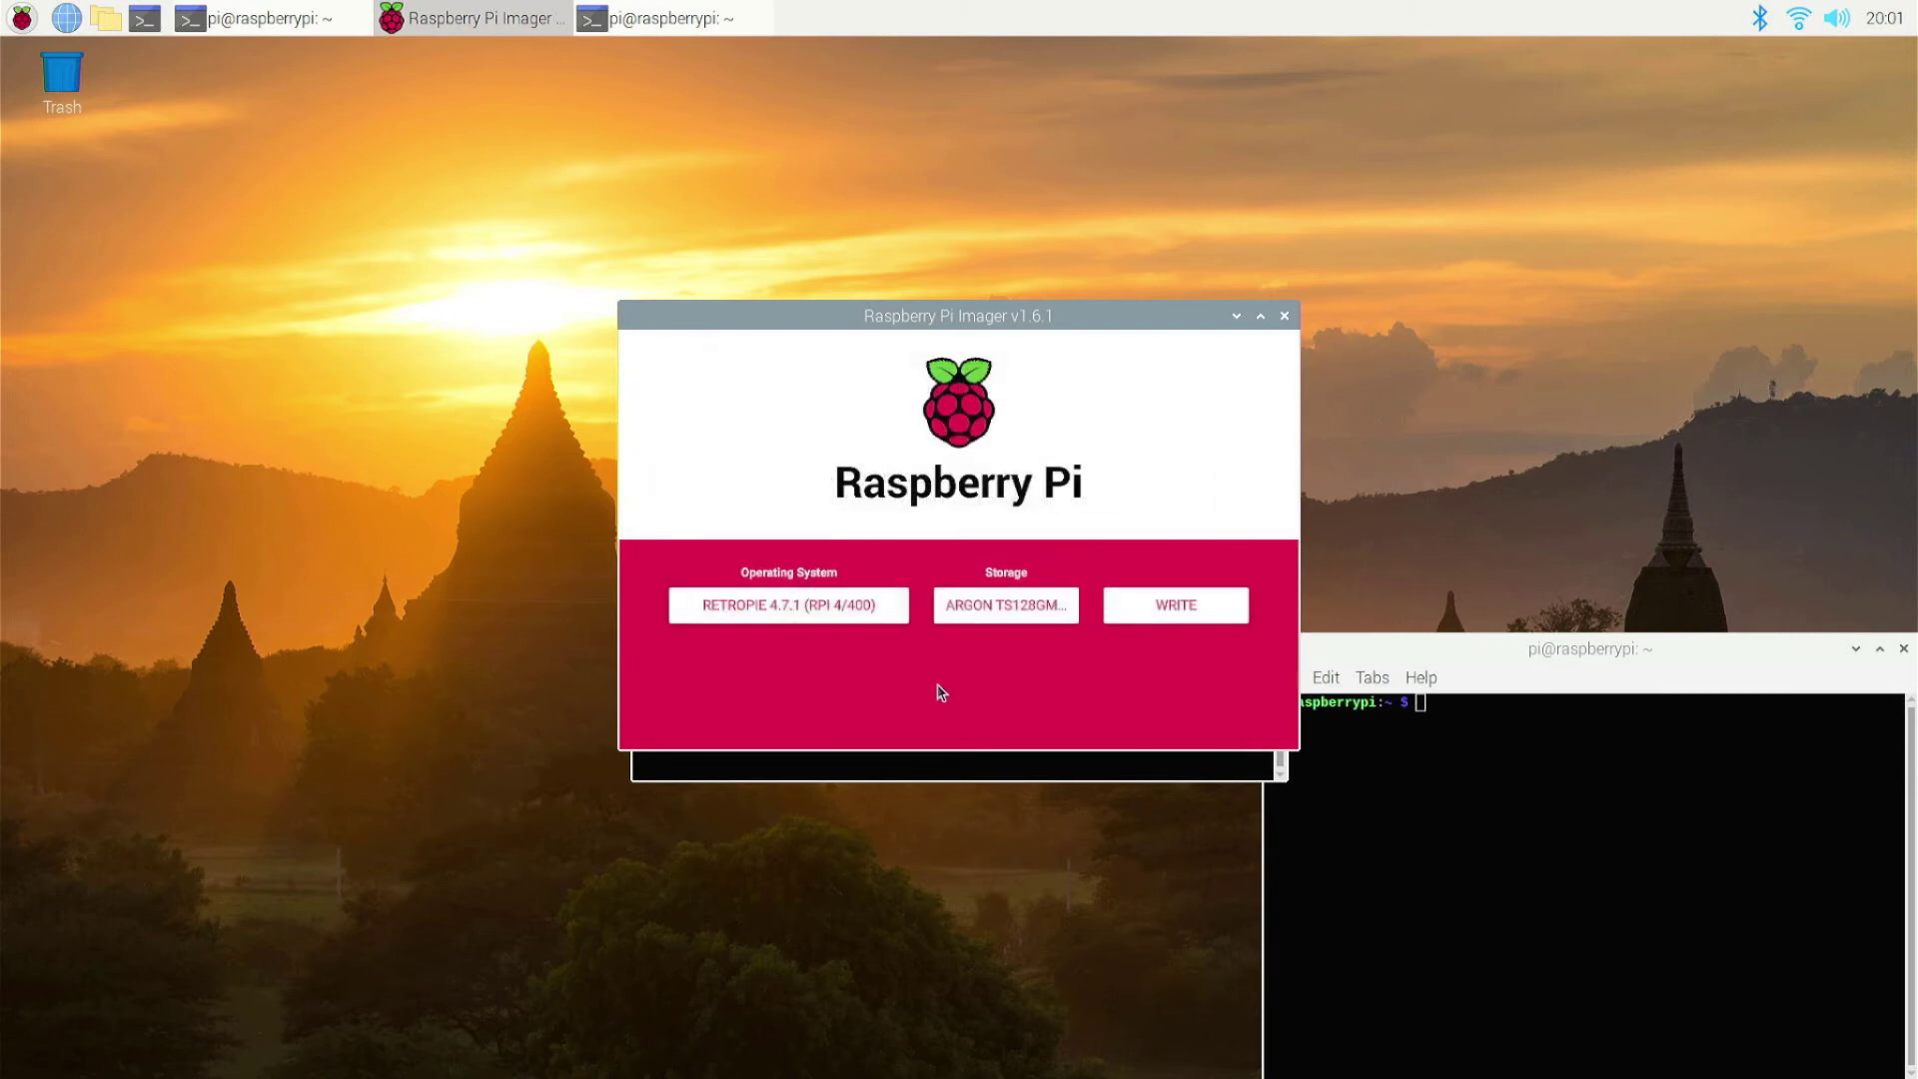
Write the selected RetroPie image to the Argon drive and dismiss the completion notice
click(1175, 605)
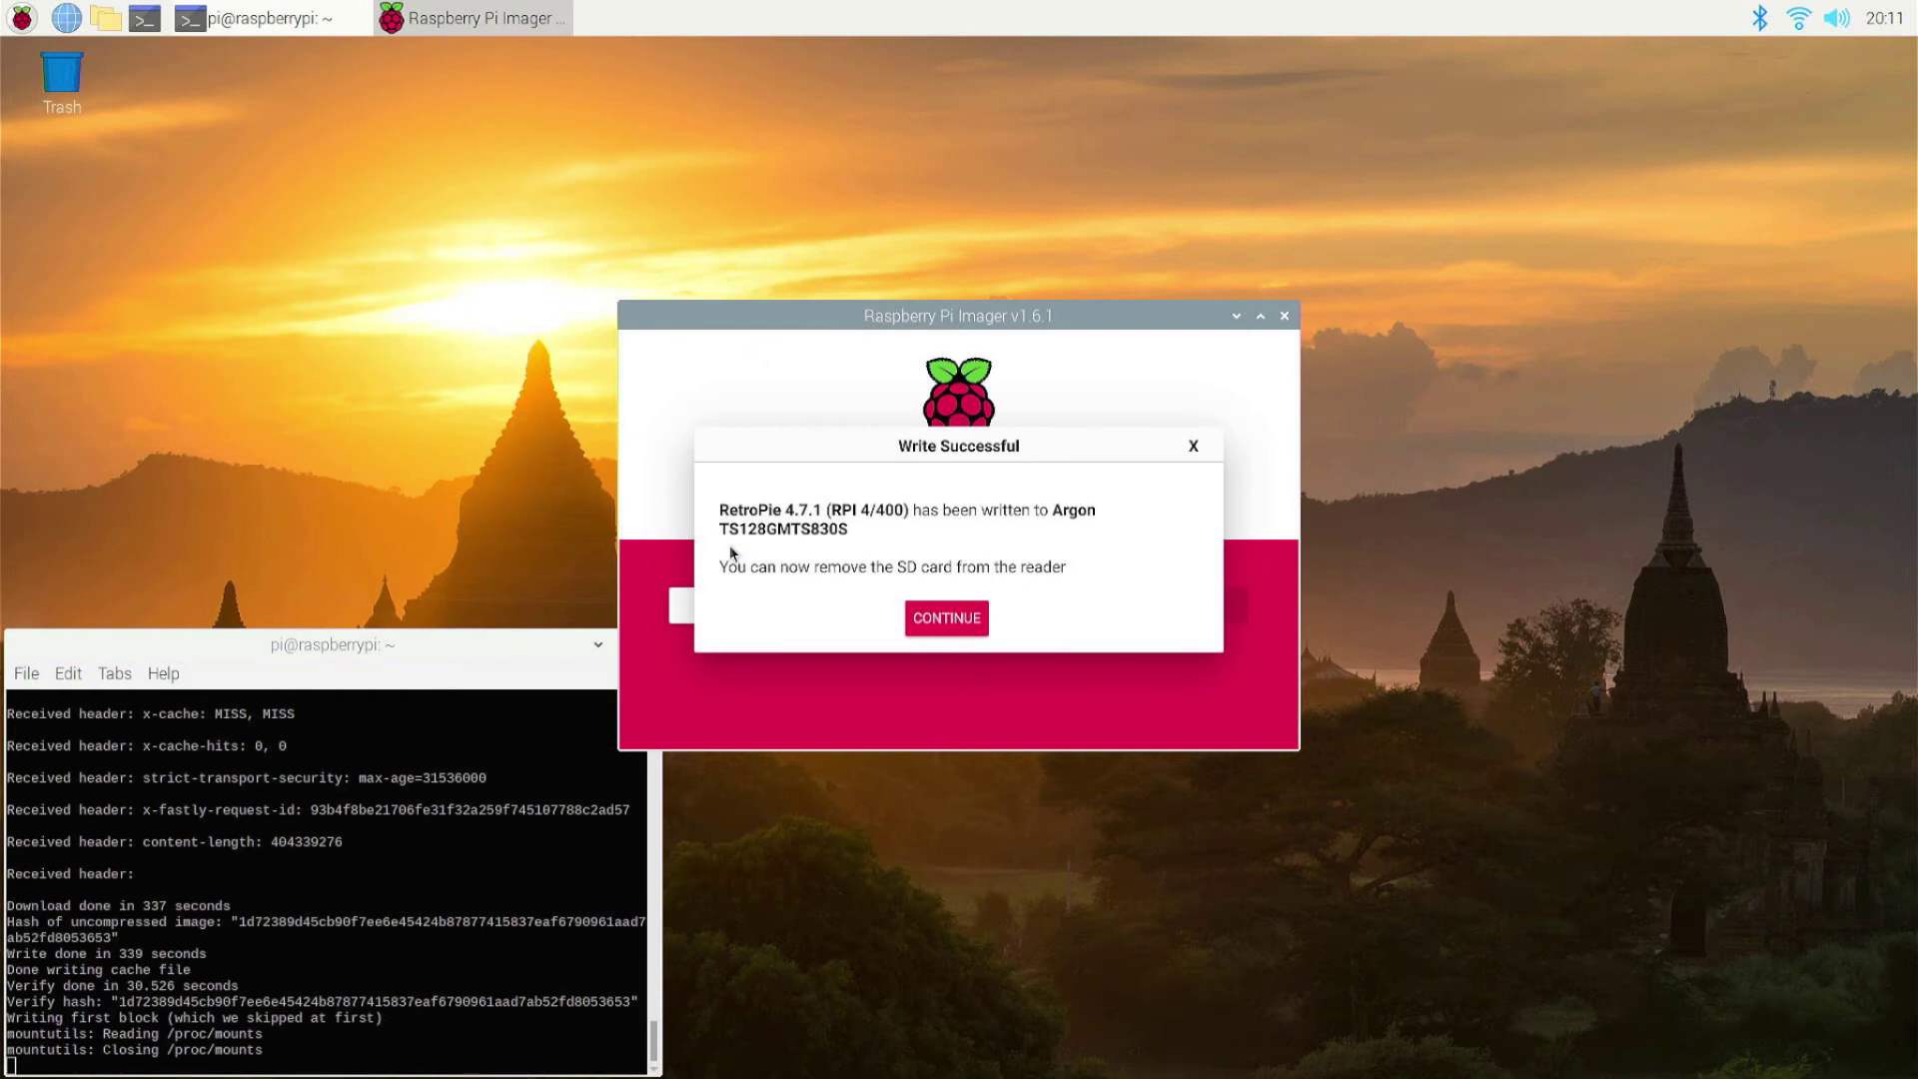
click(932, 628)
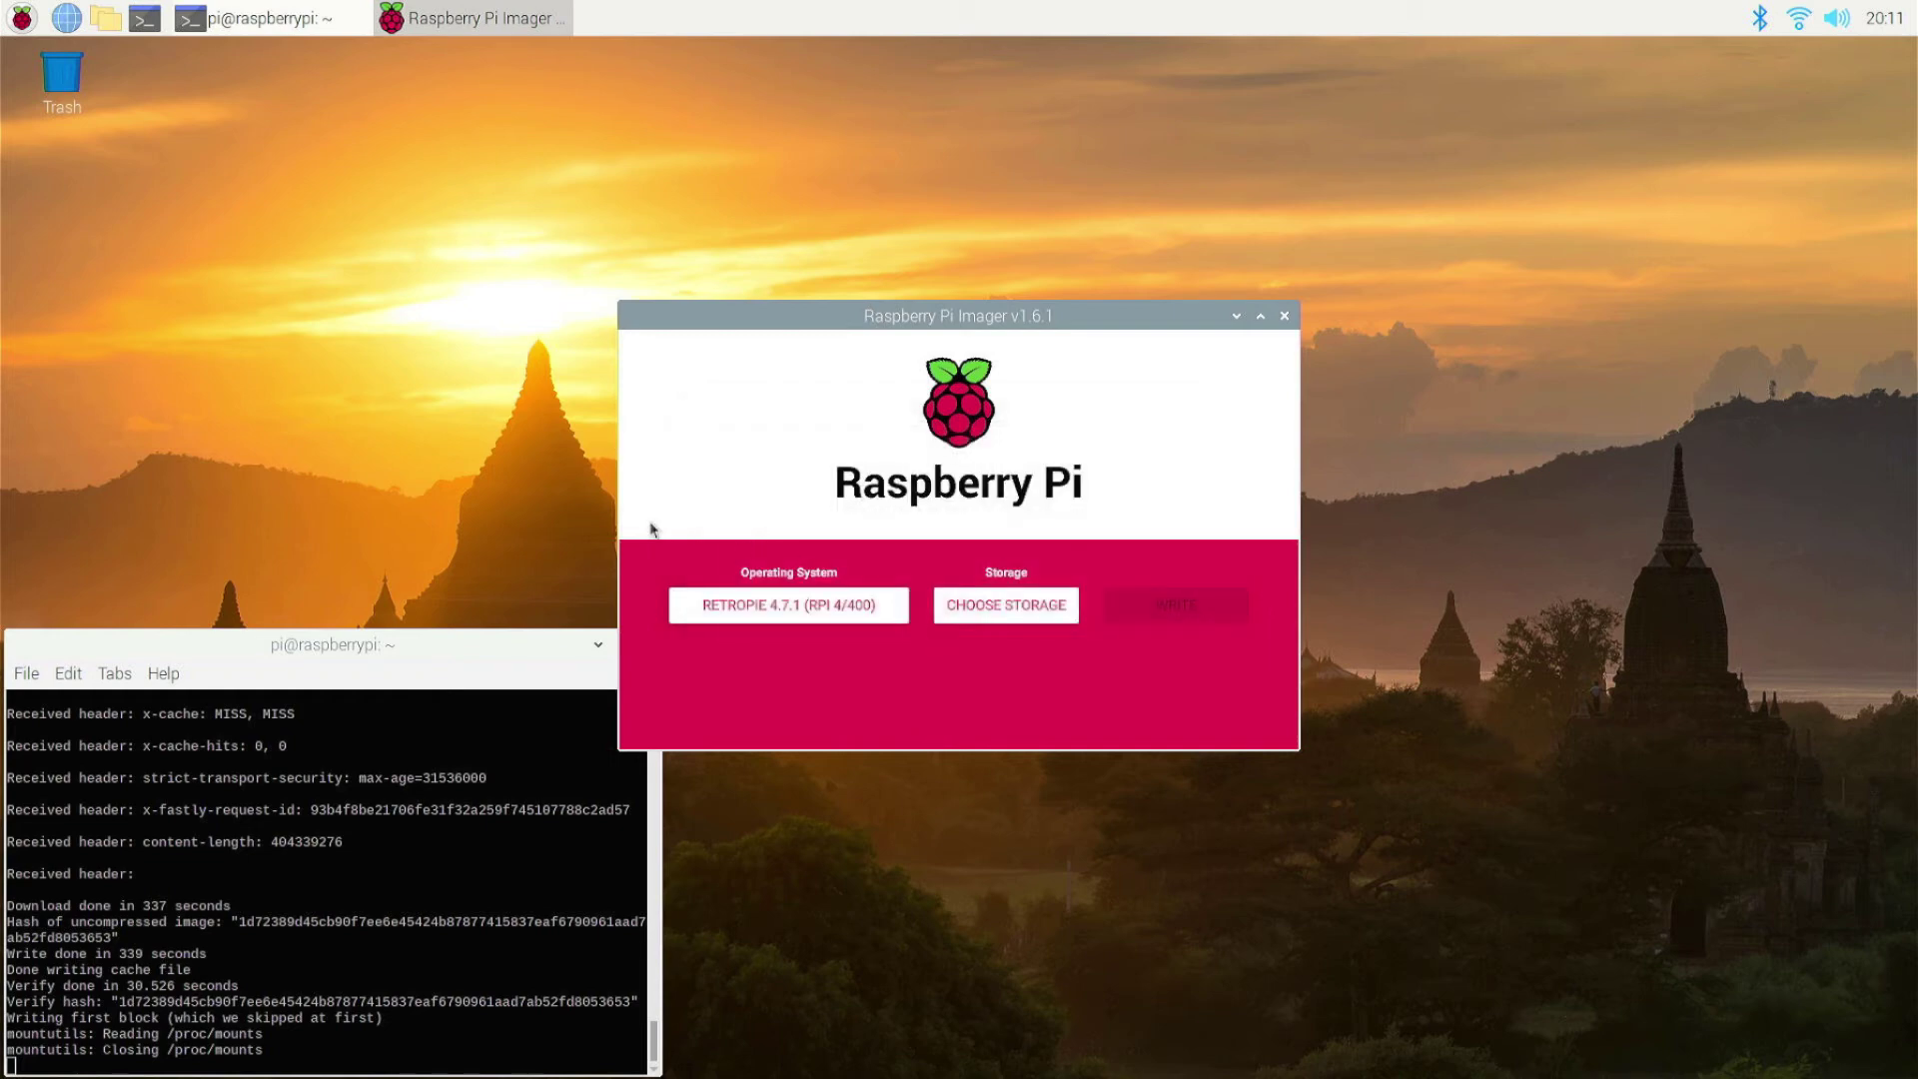
click(22, 18)
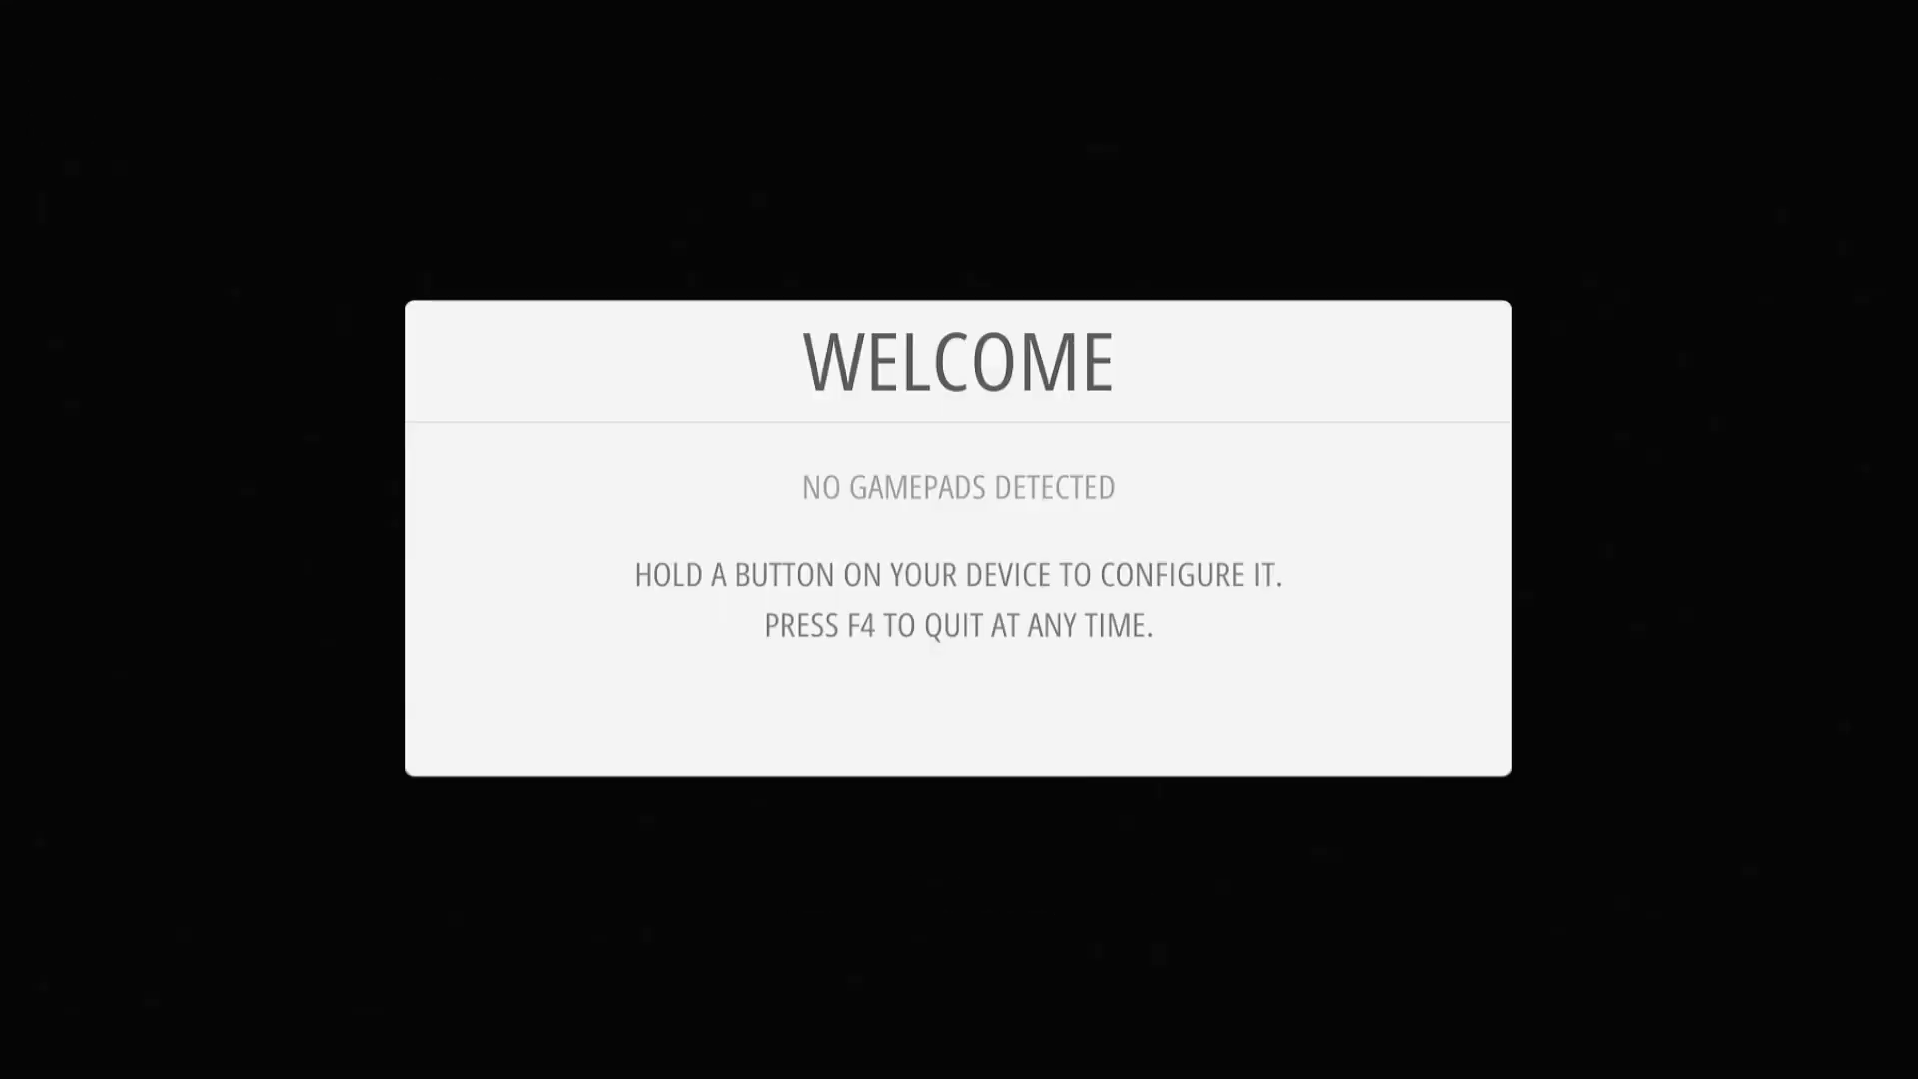
key(F4)
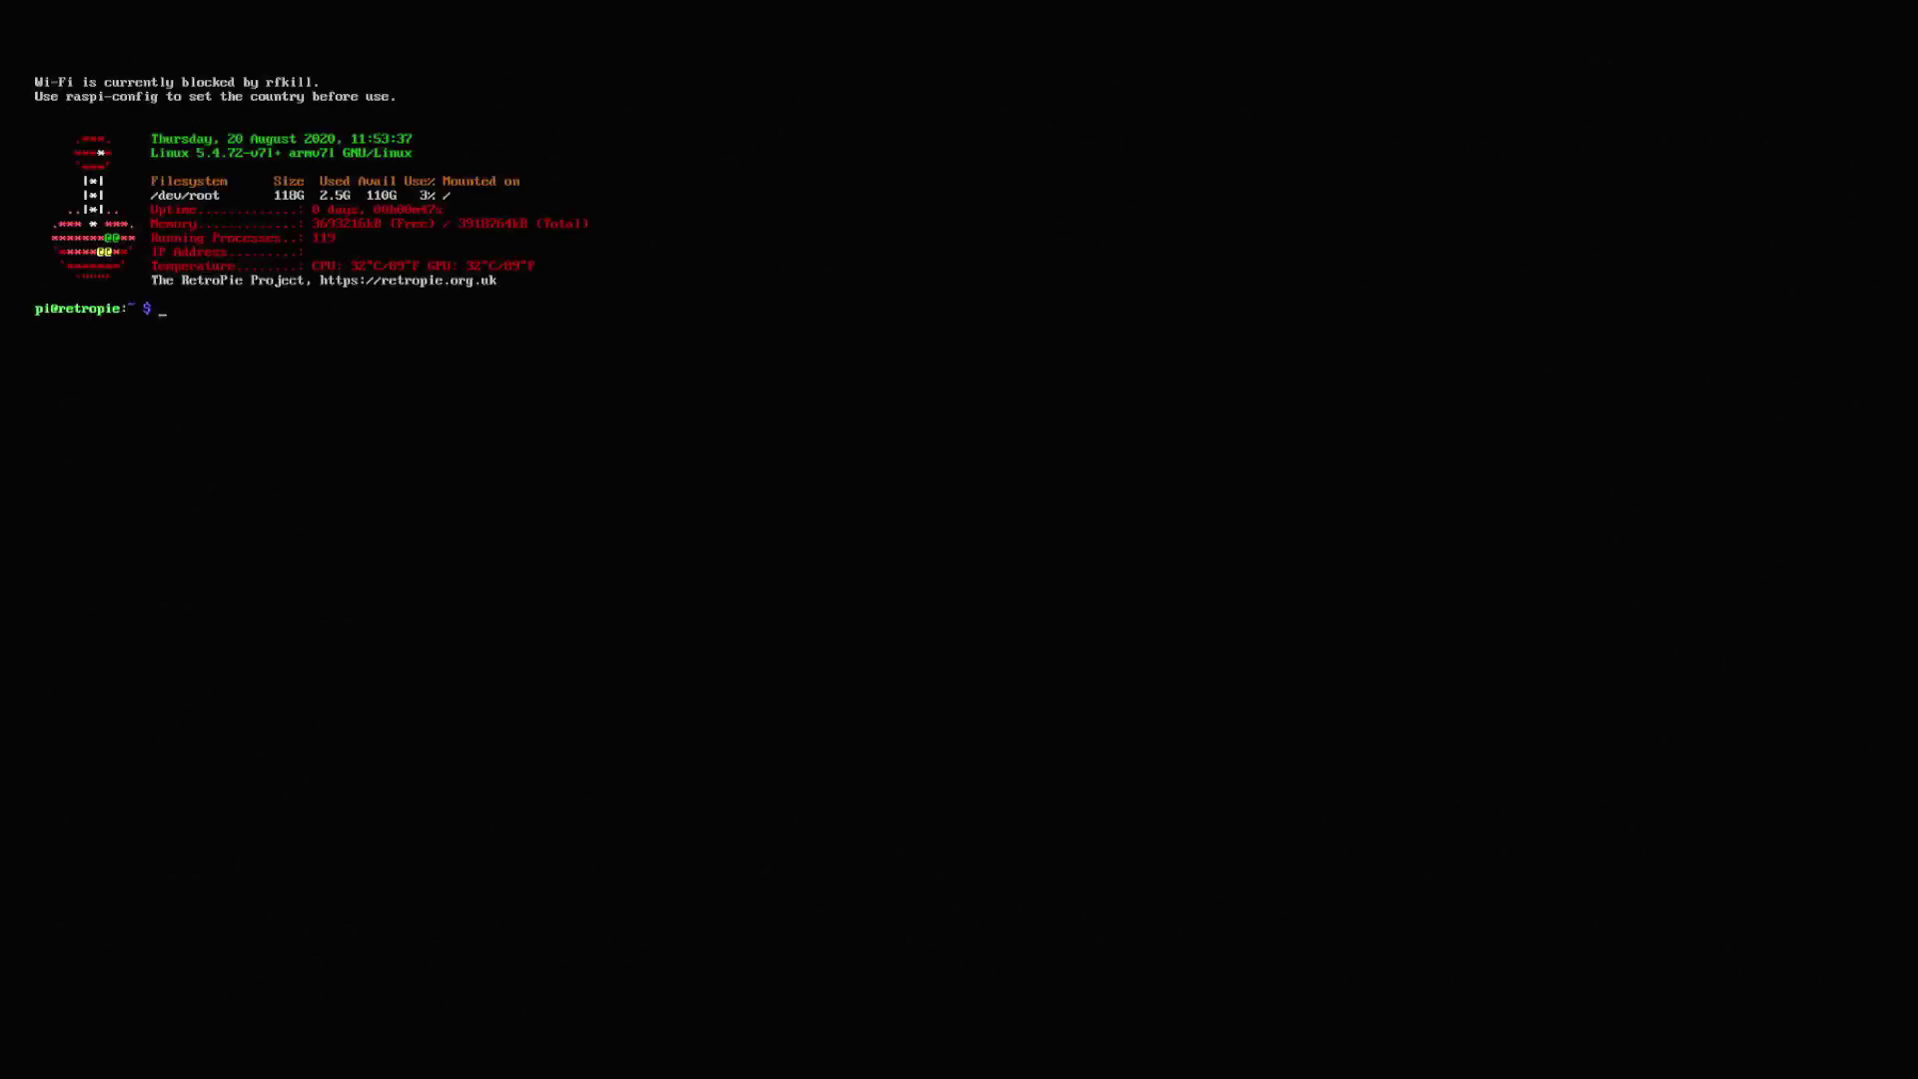
text(c)
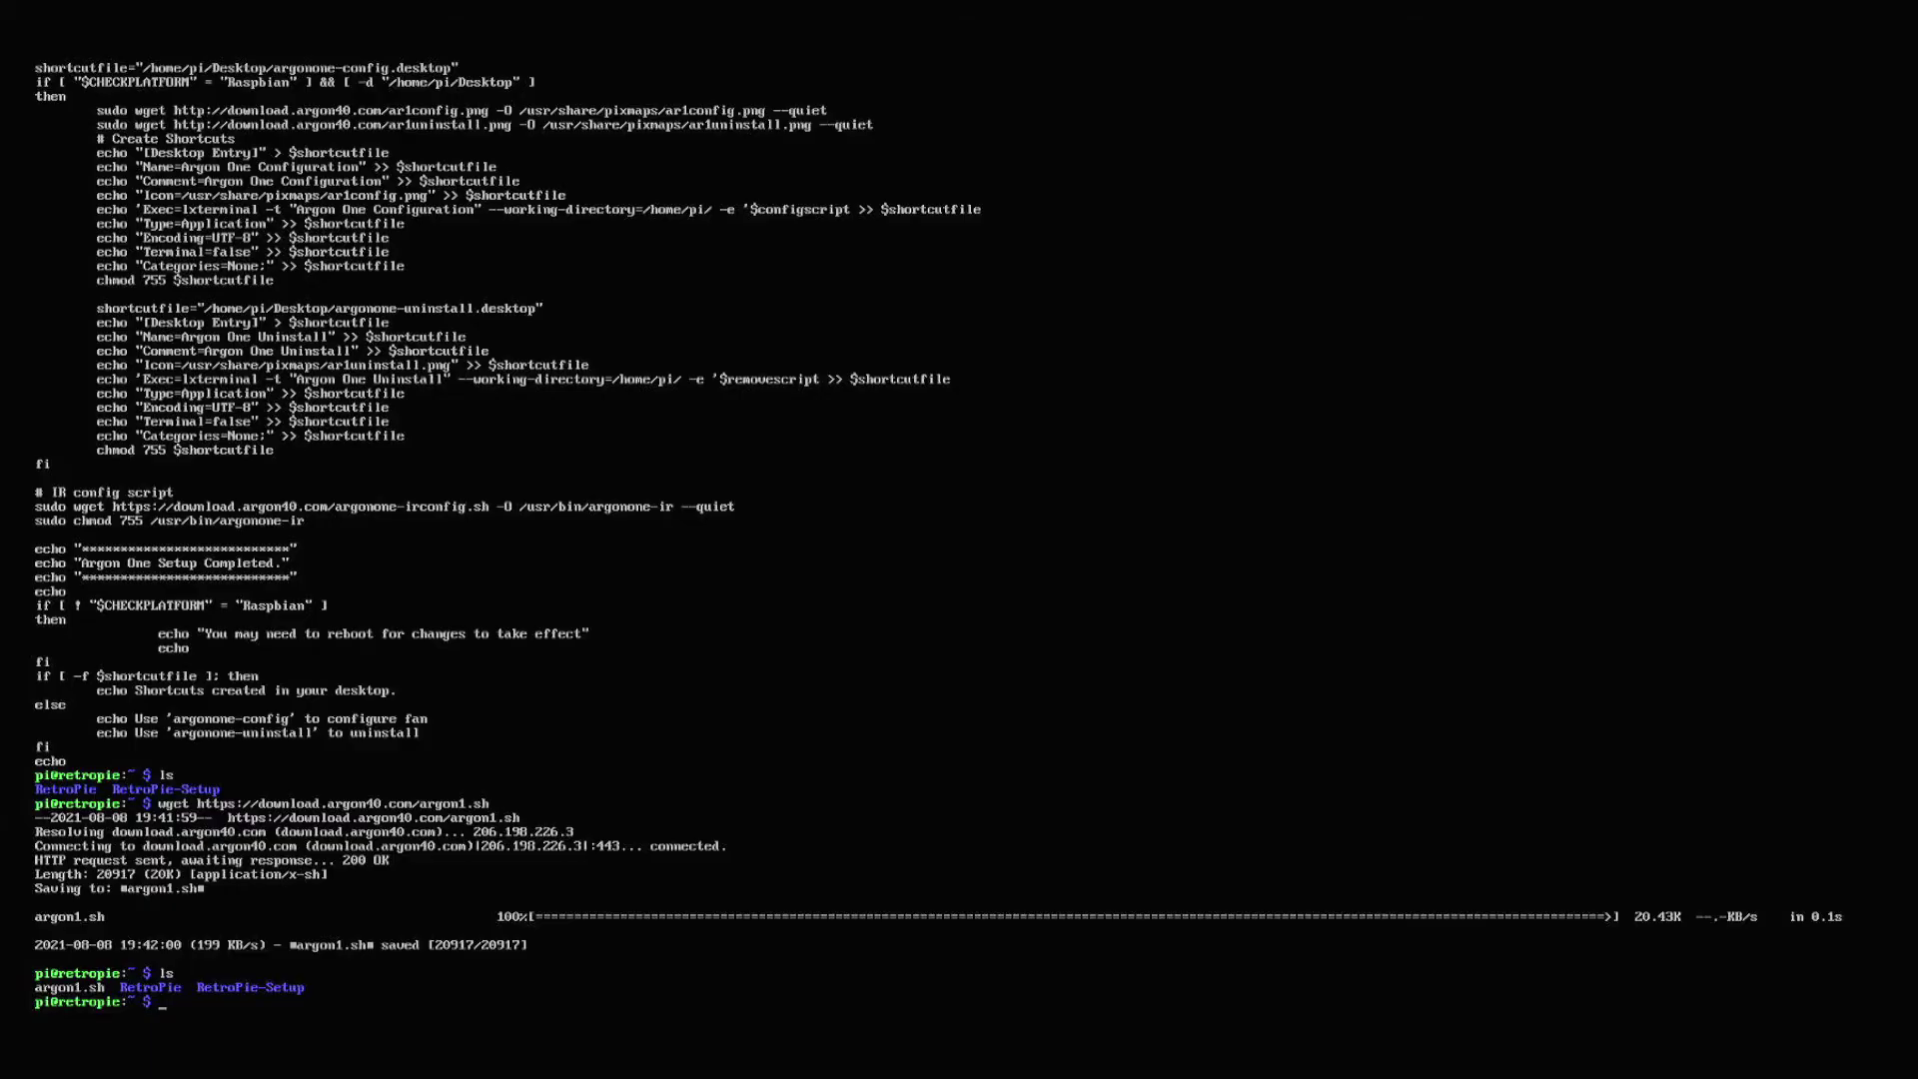
text(argon)
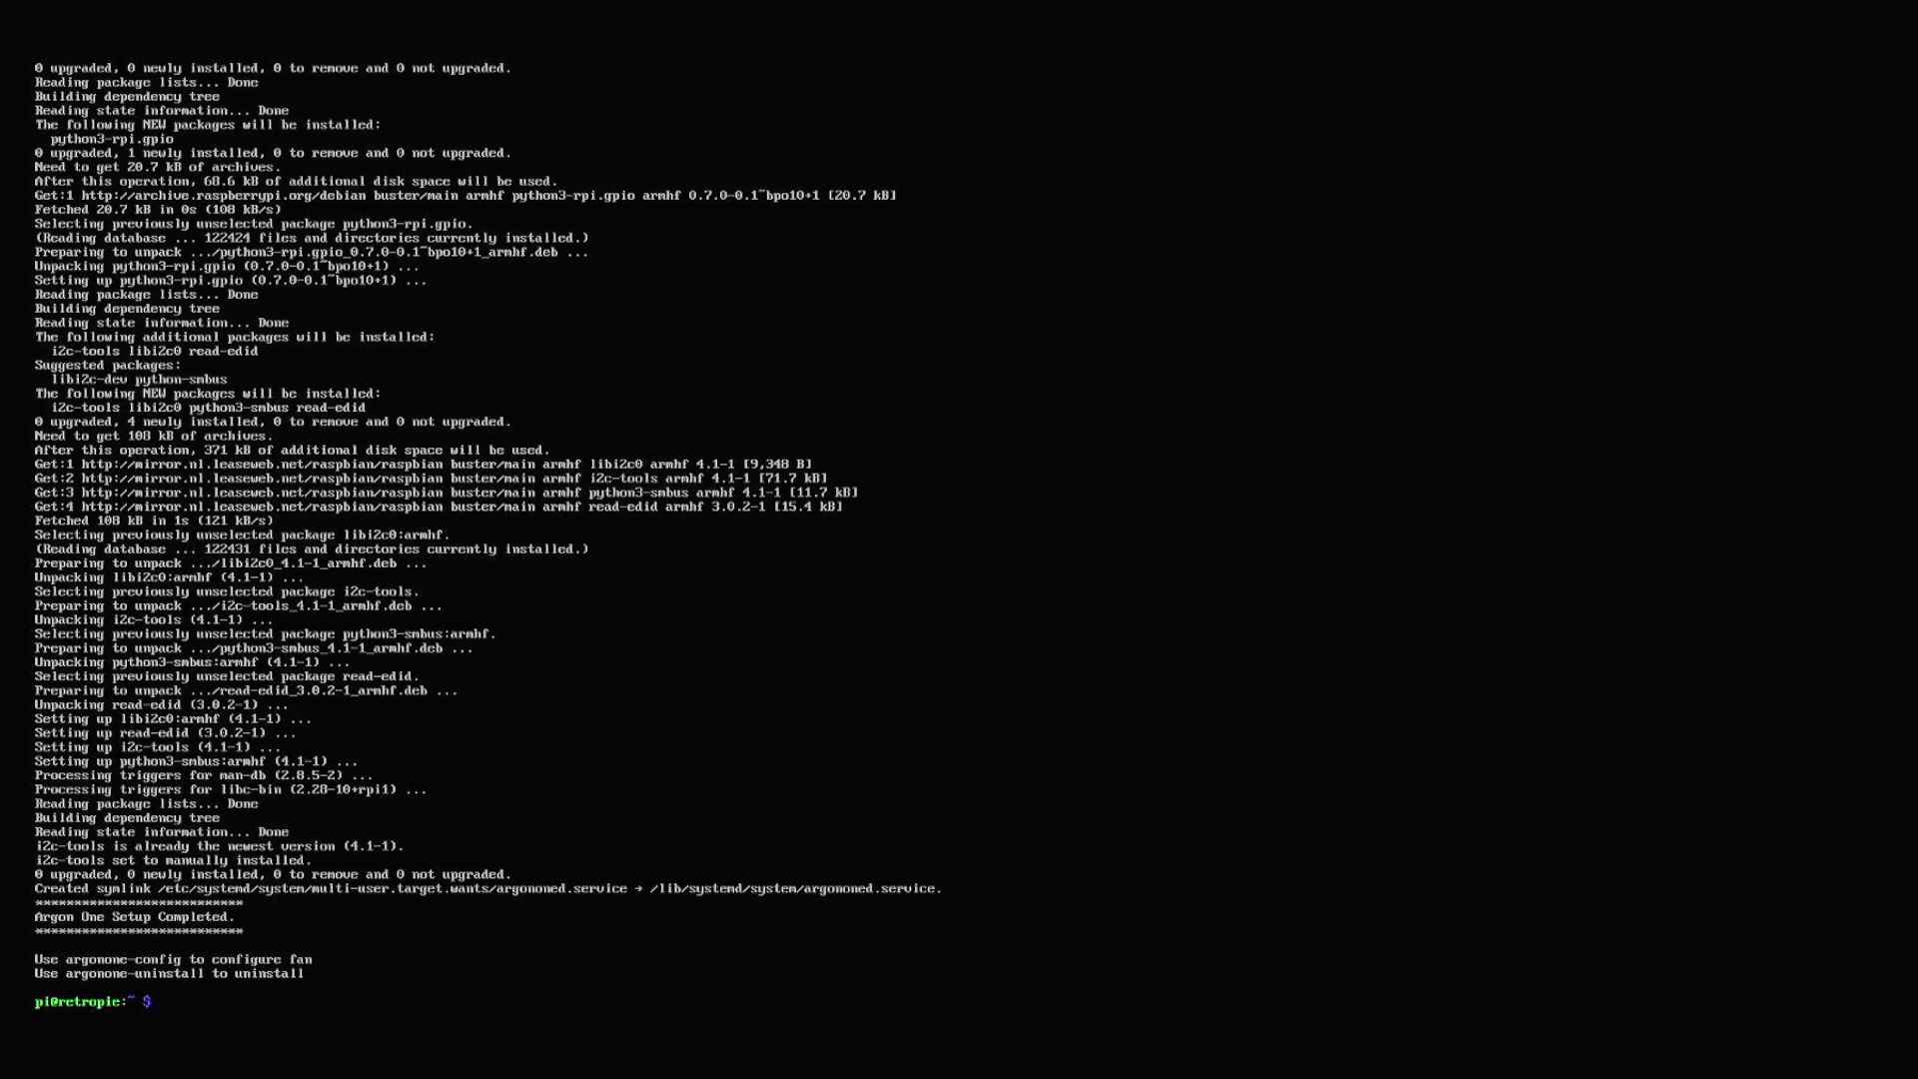
Run argonone-config, accept removing the existing configuration, and choose fan mode 2, Adjust to temperatures (55C, 60C, and 65C)
text(argonone-c)
key(Tab)
key(Return)
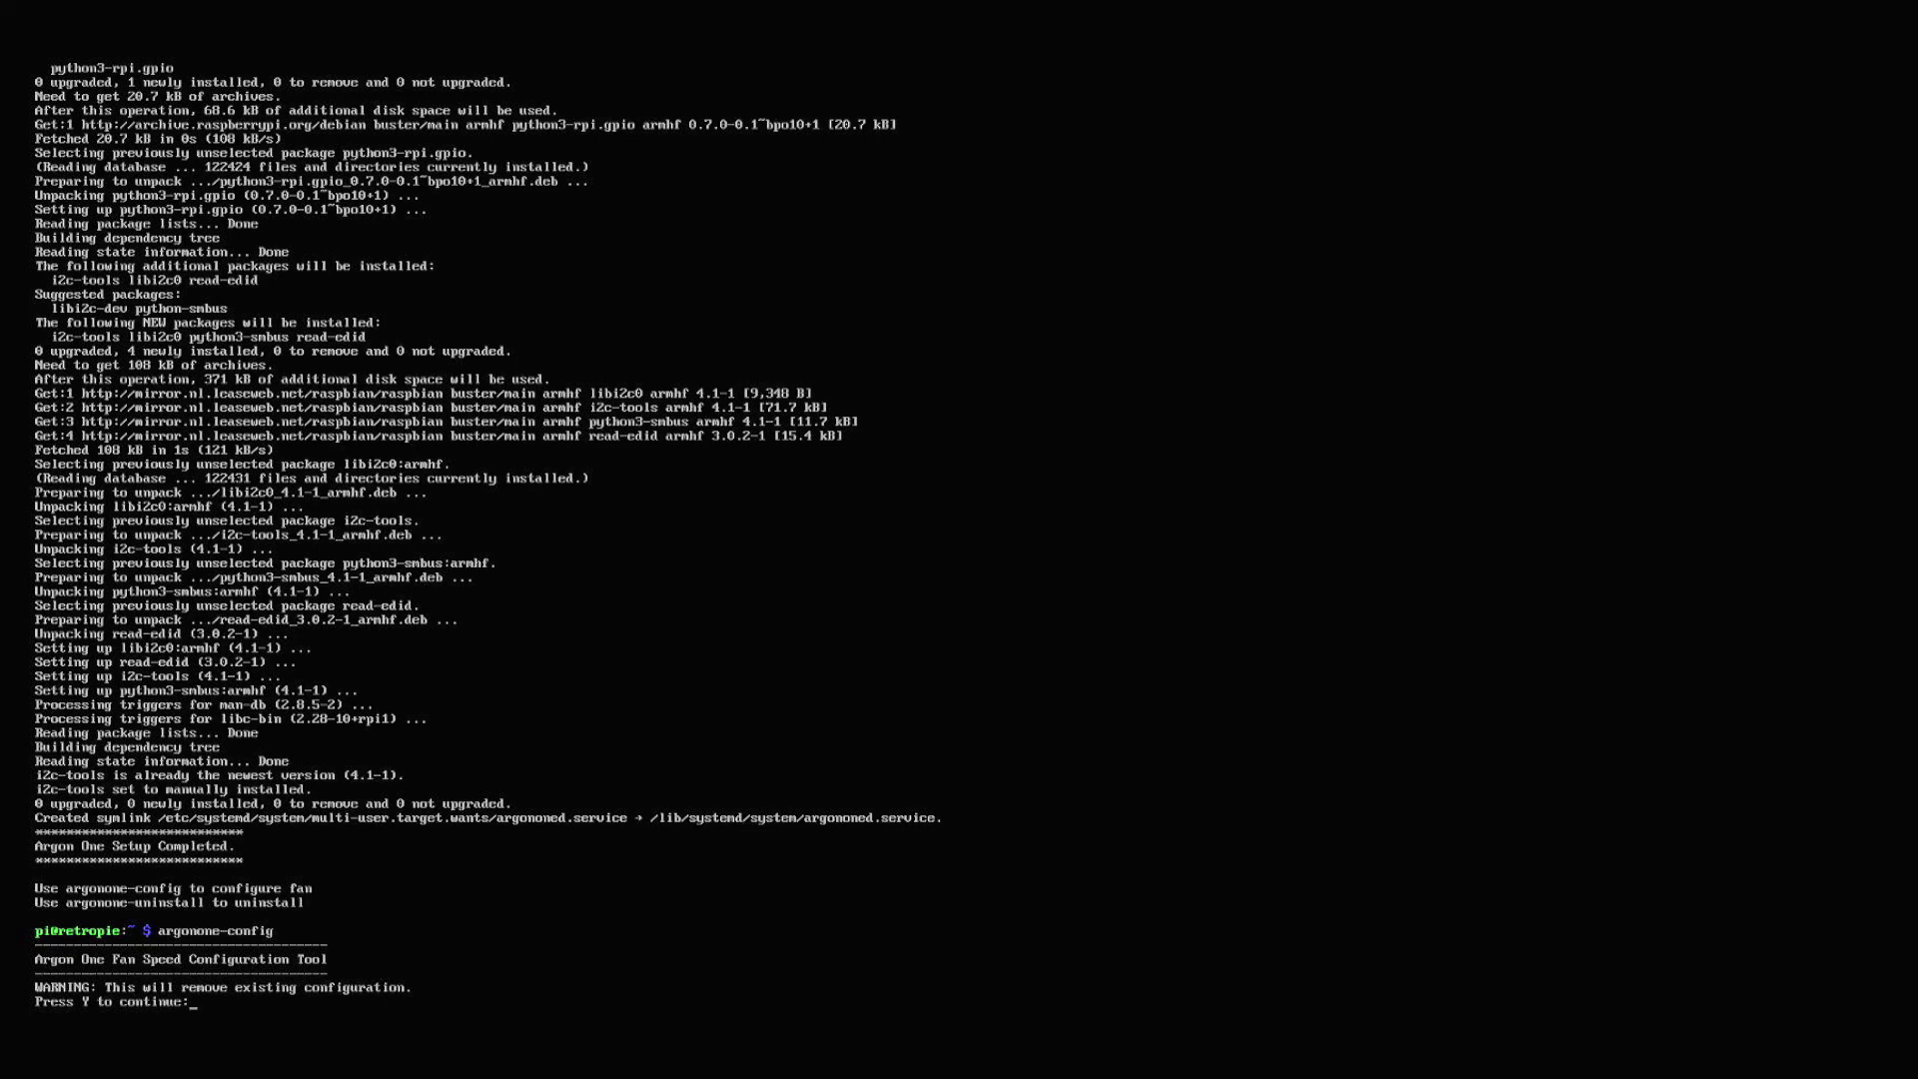
text(y)
key(Return)
key(Return)
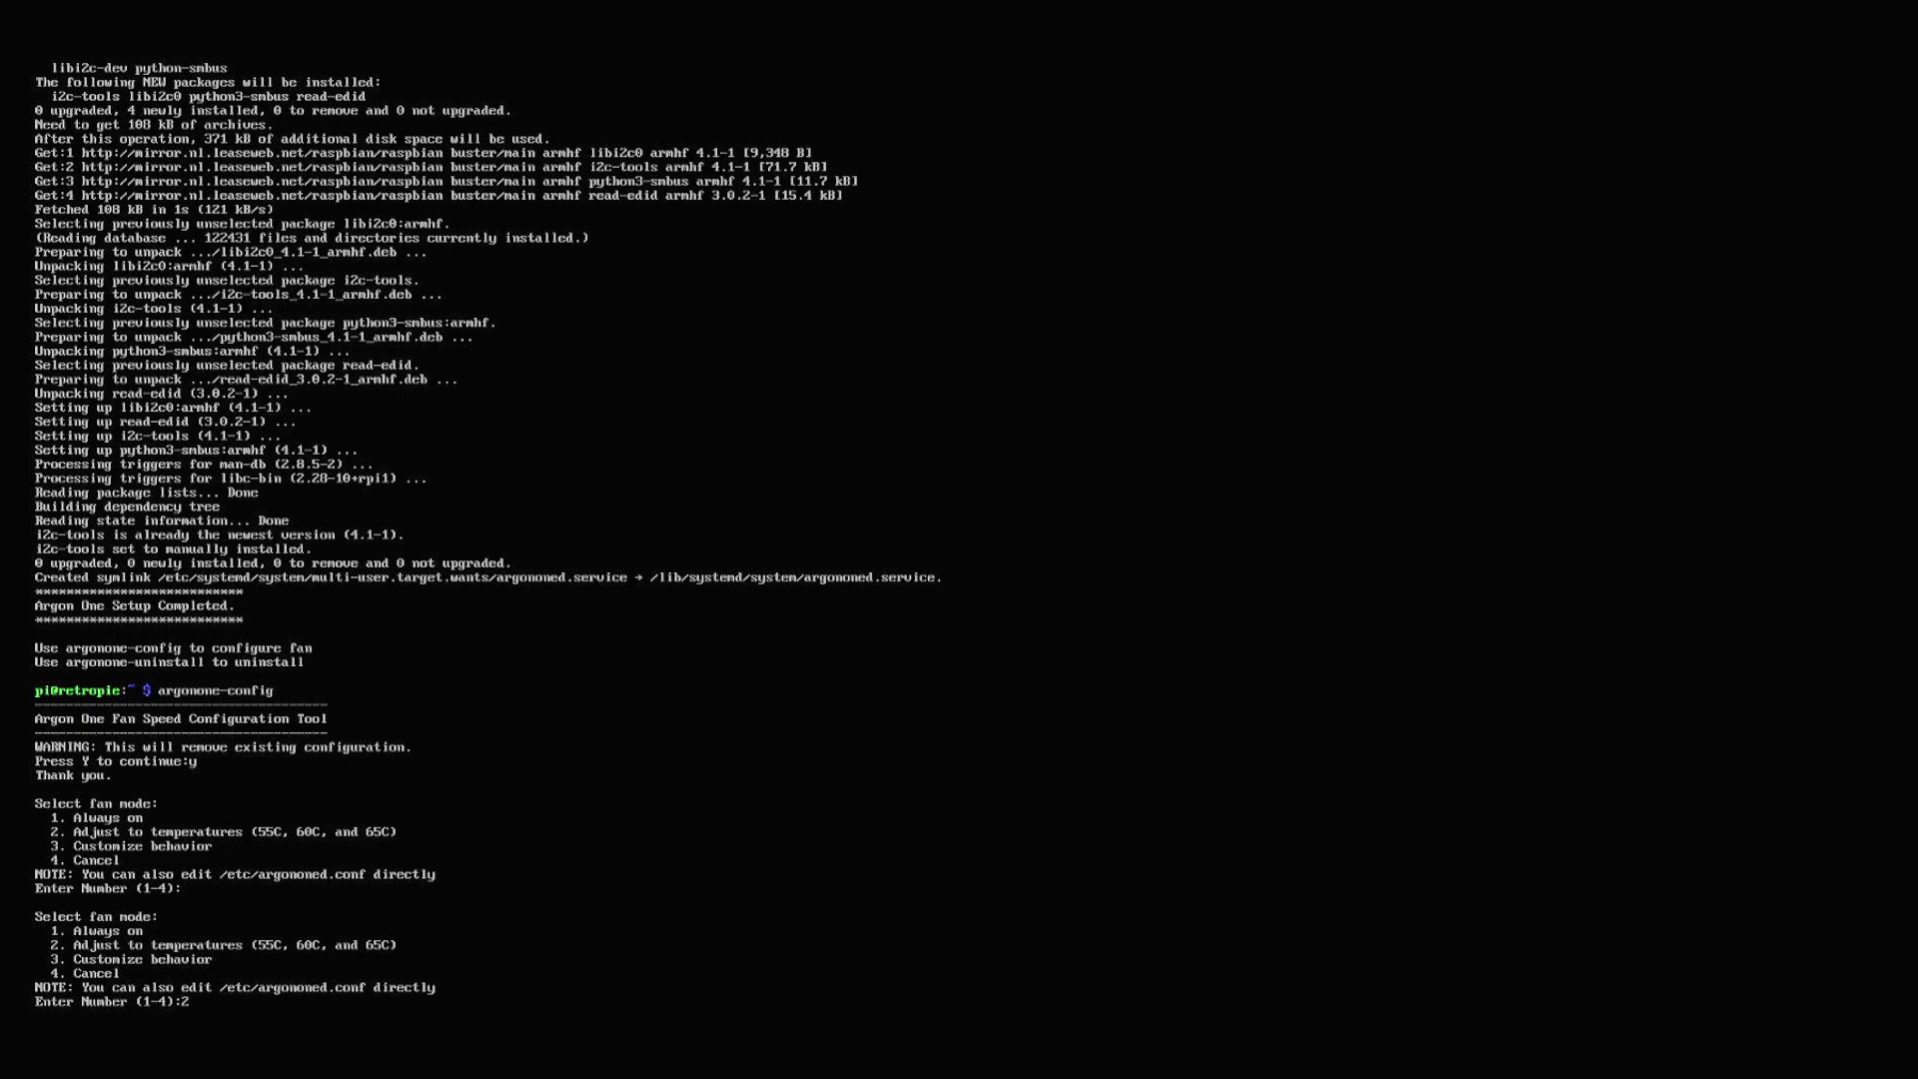
key(Return)
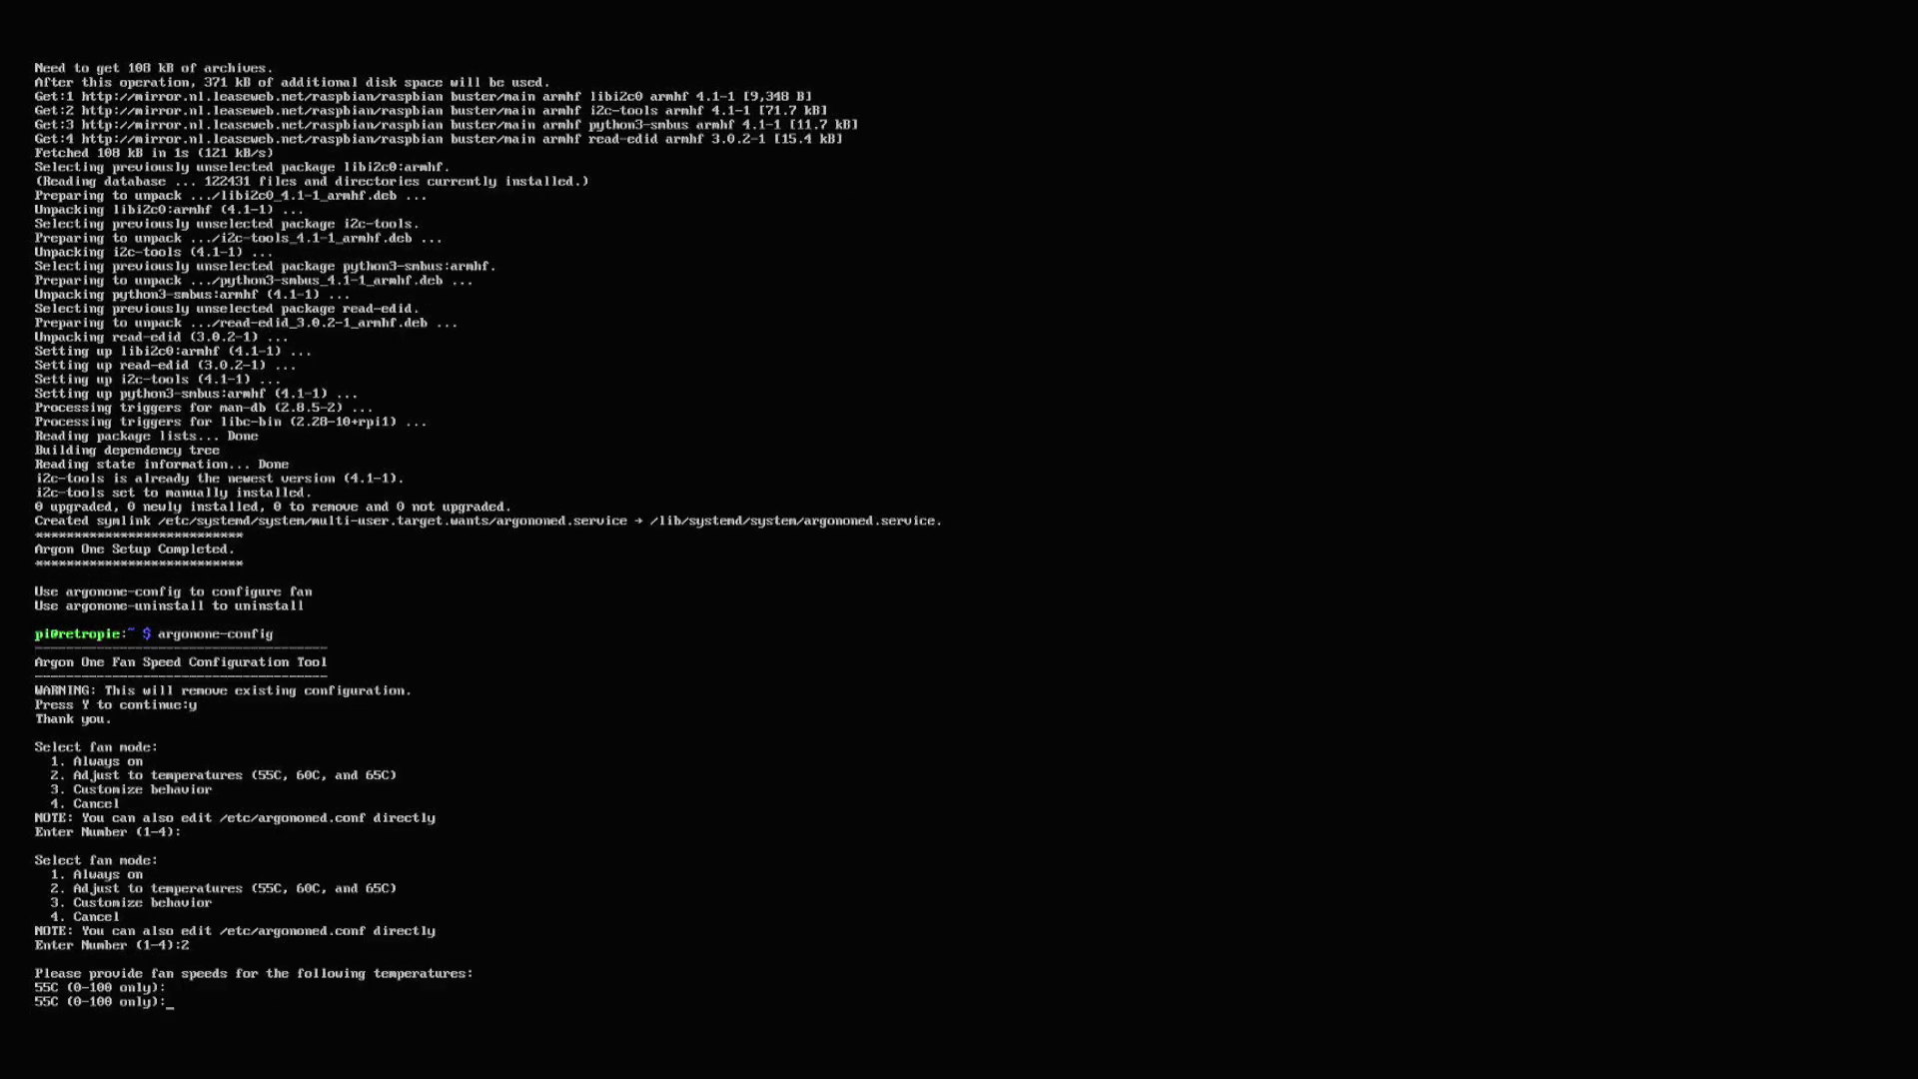
Set the fan speeds to 33 at 55C, 66 at 60C and 100 at 65C
text(30)
key(BackSpace)
key(Return)
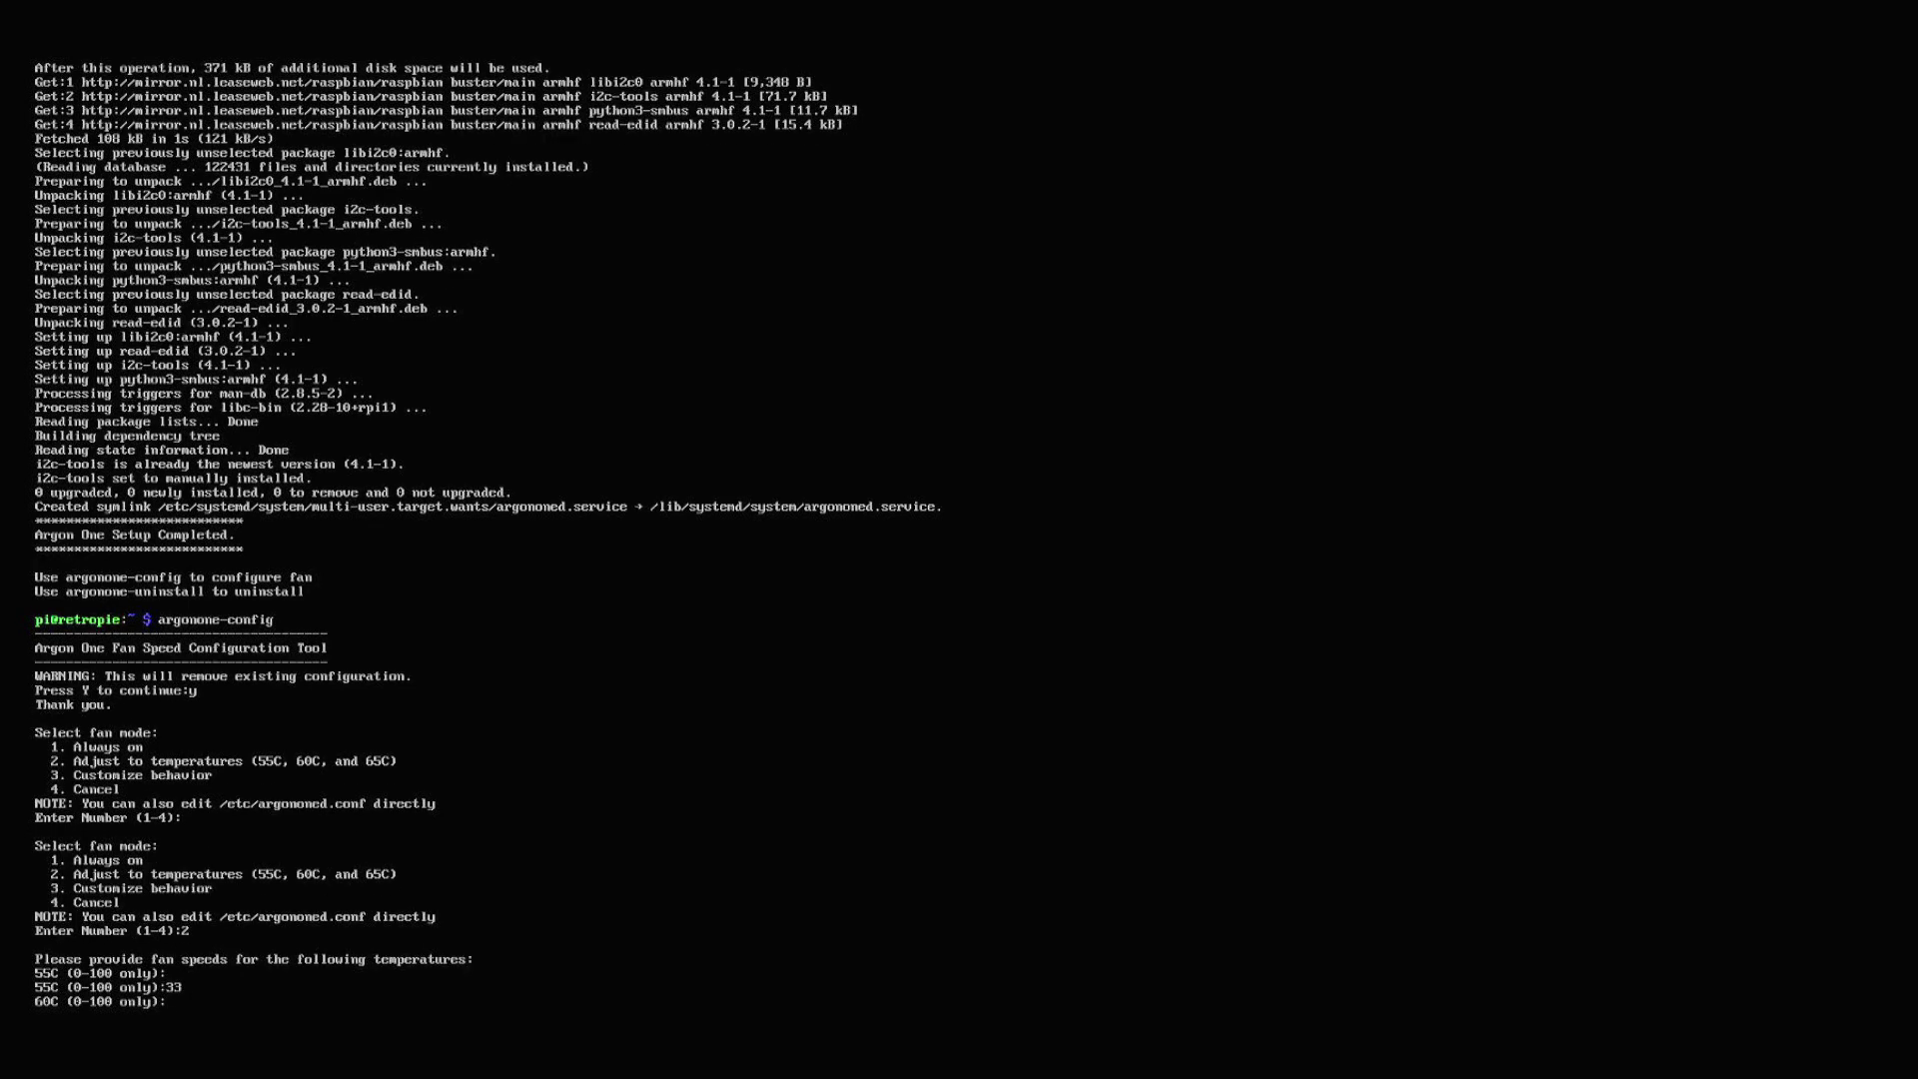
text(66)
key(Return)
text(10)
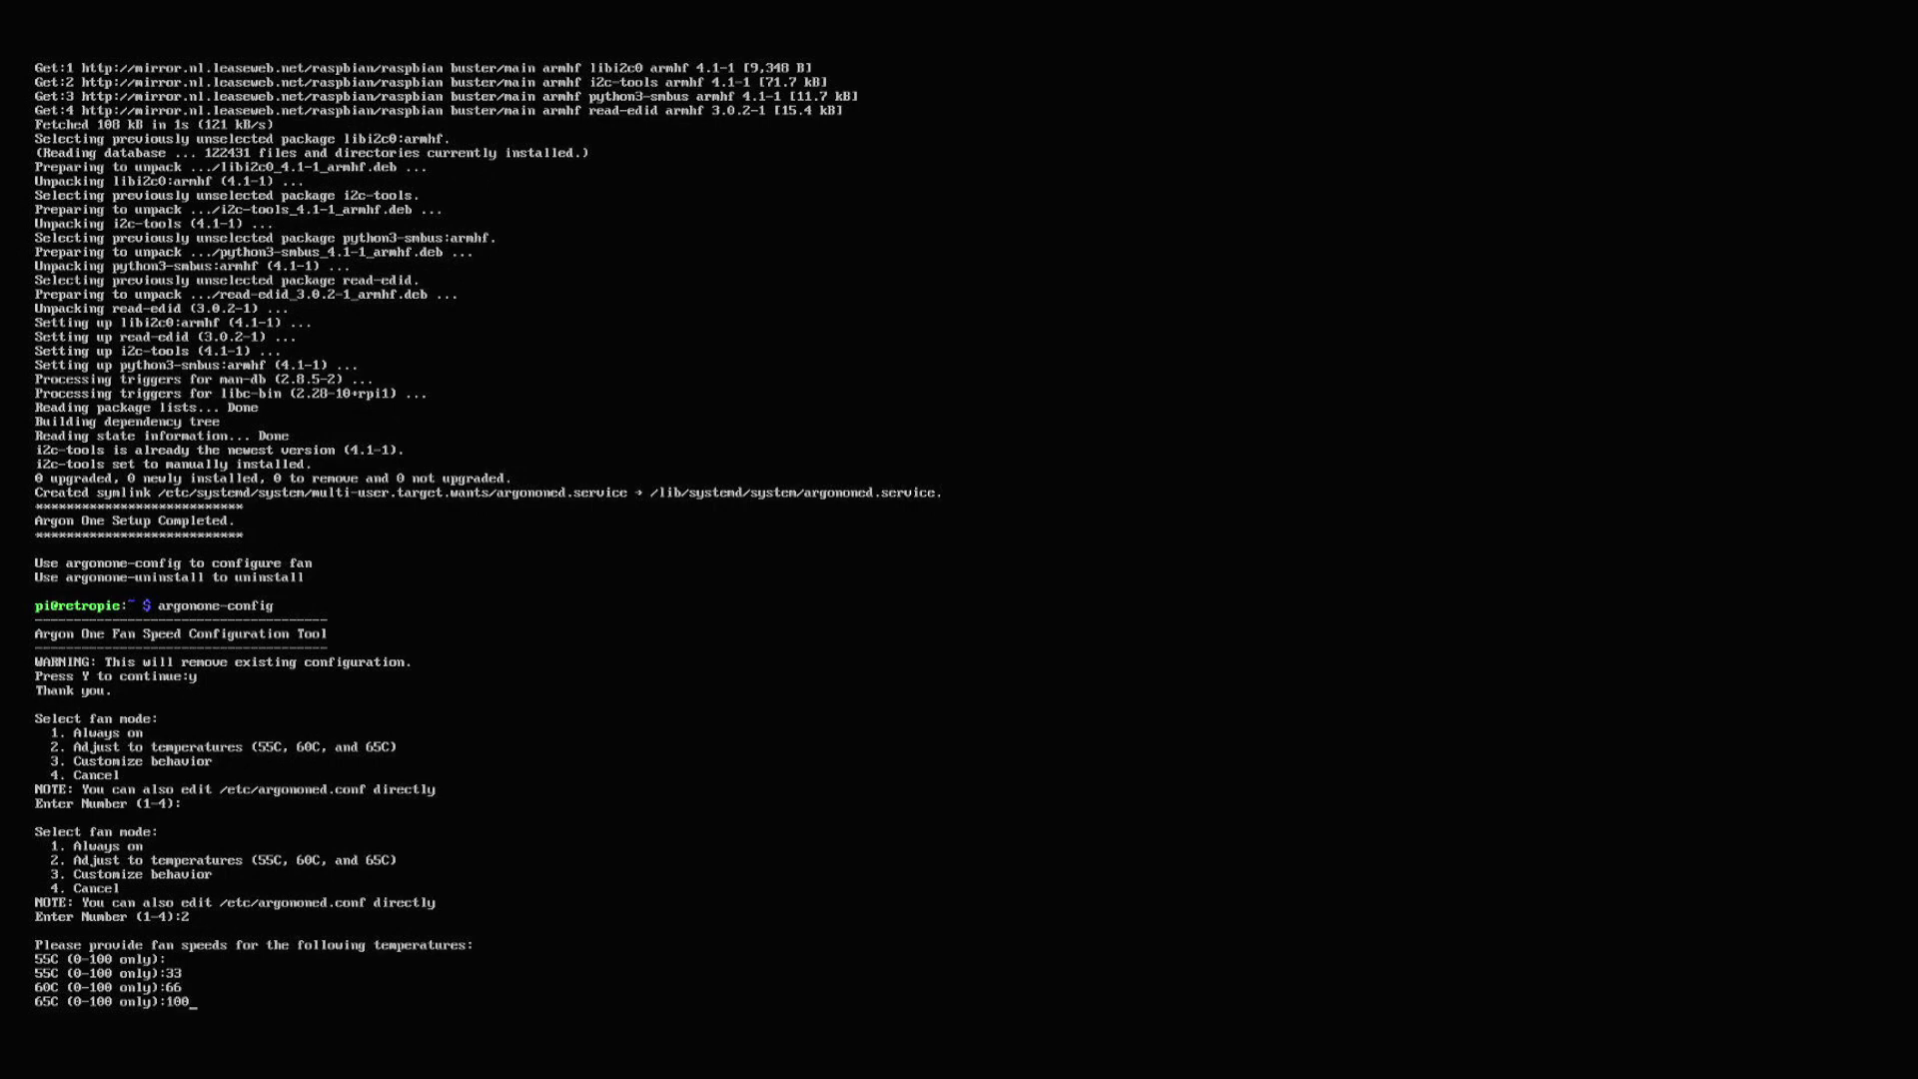
key(Return)
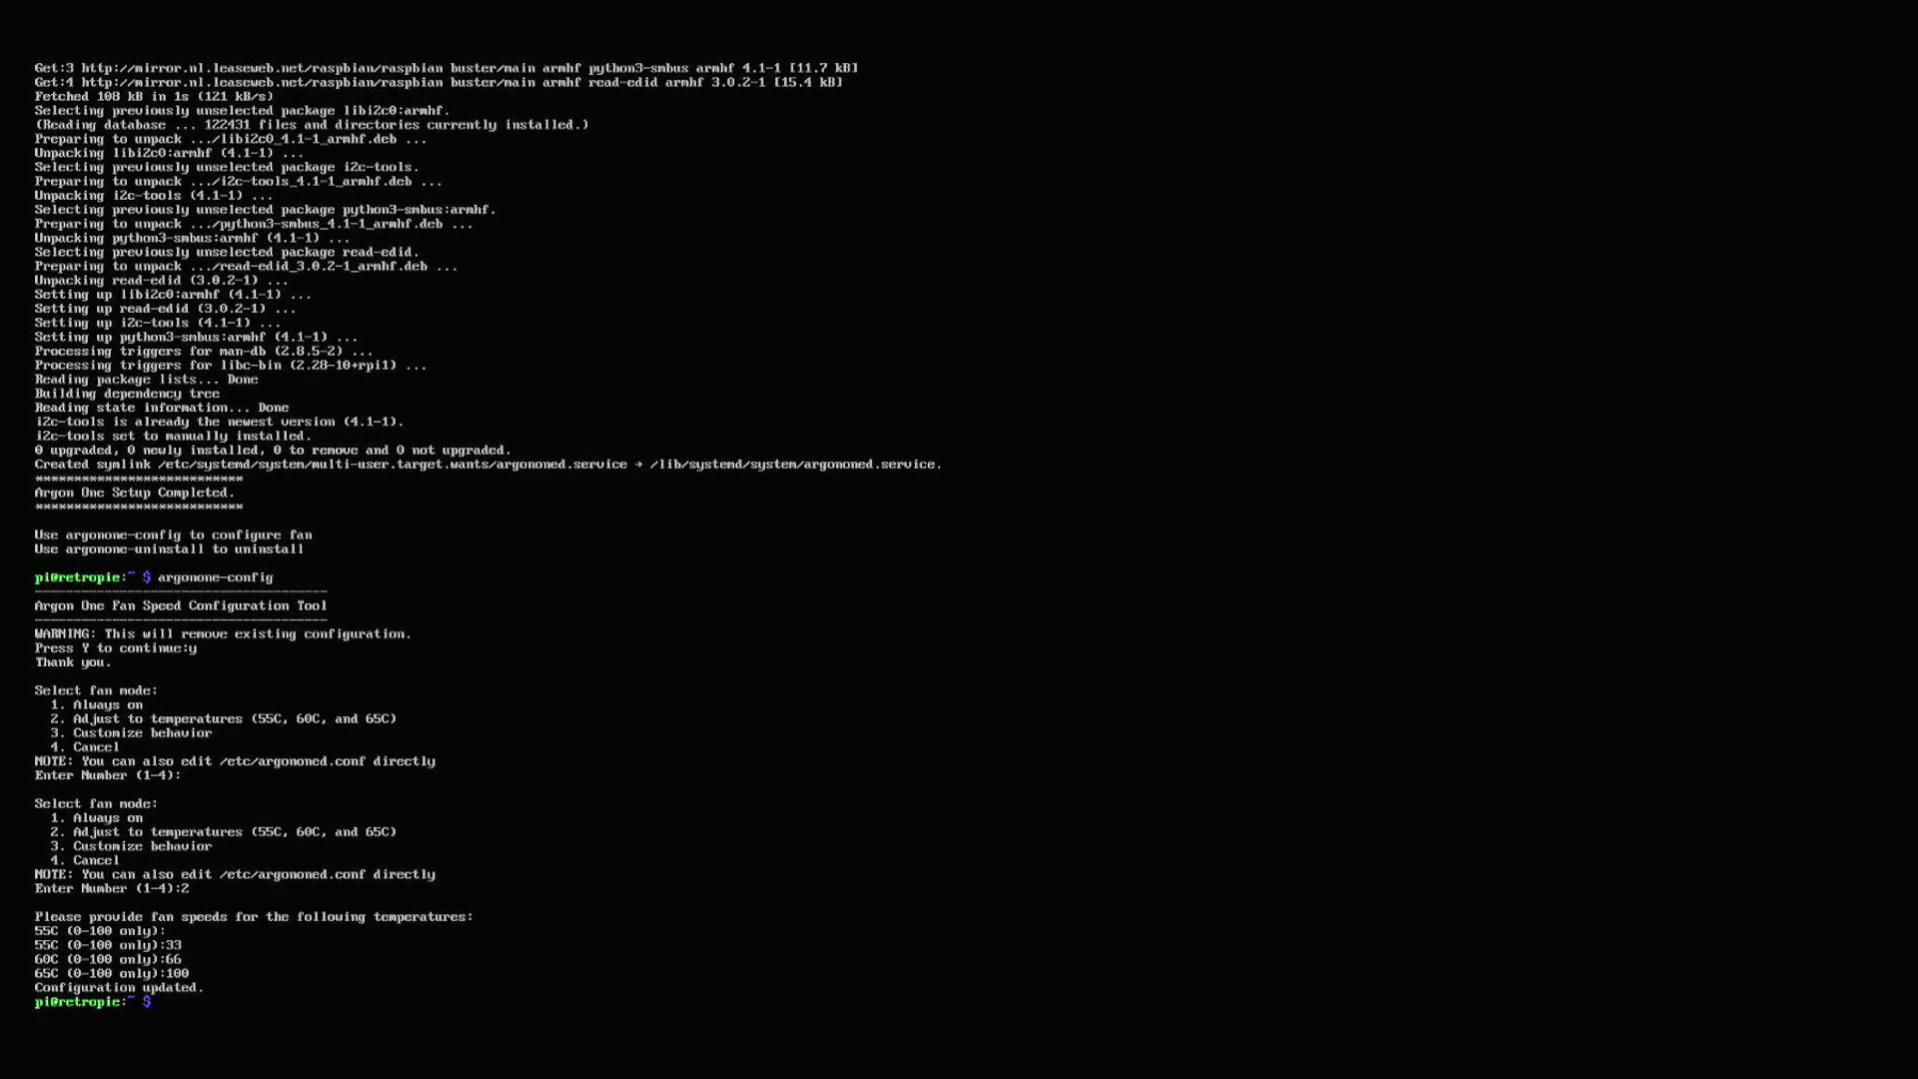